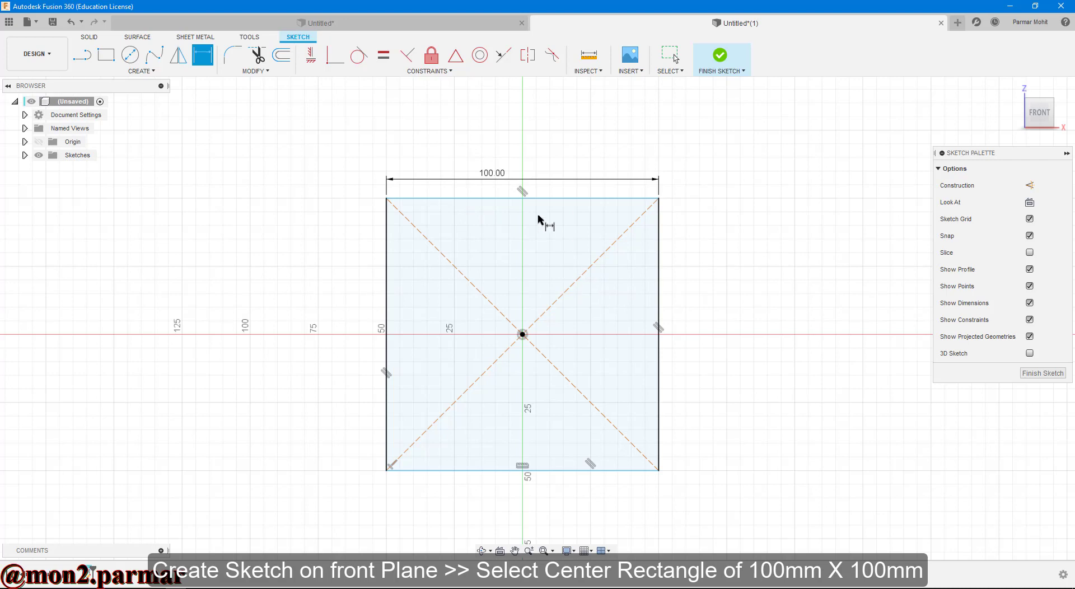
# - Dimension the square's vertical side at 100 mm and finish the sketch
pyautogui.click(387, 269)
pyautogui.click(347, 284)
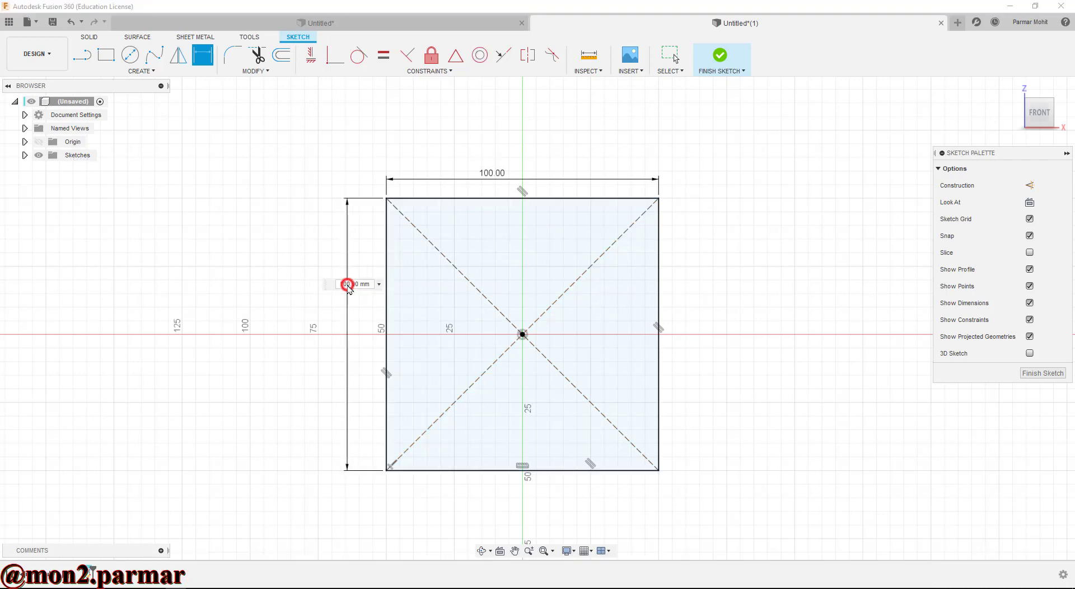
pyautogui.press('Return')
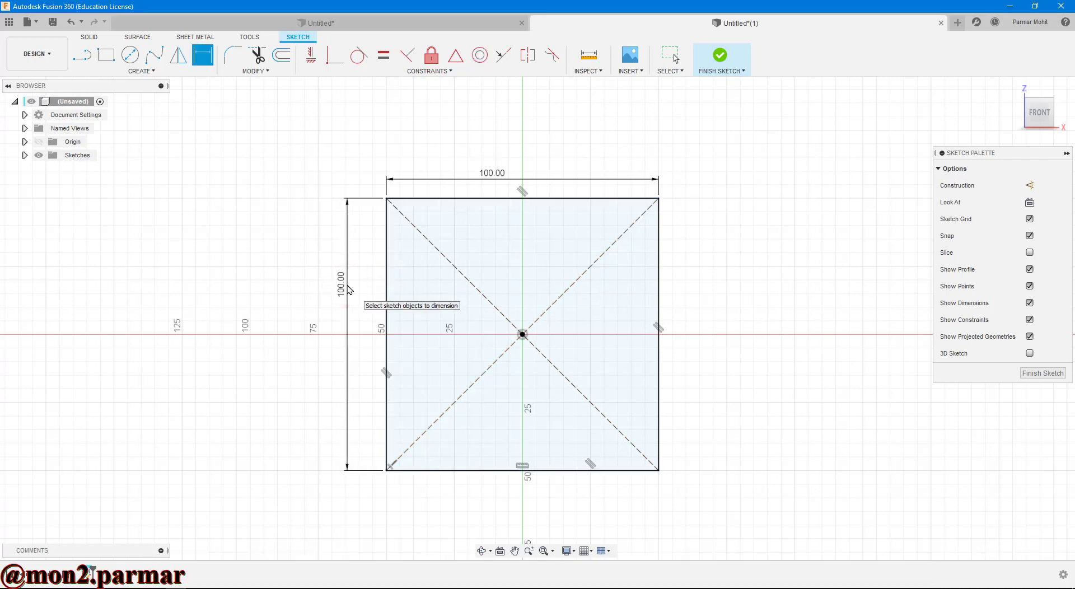
pyautogui.click(1044, 373)
# - Extrude the square profile symmetrically by 50 mm as a new body
pyautogui.click(106, 56)
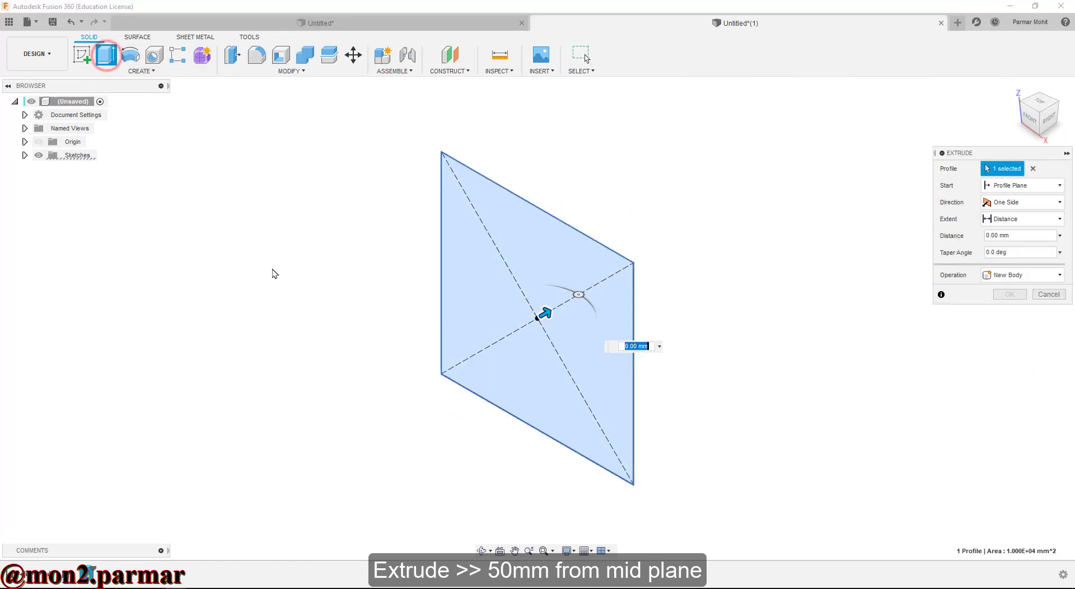
pyautogui.click(1005, 212)
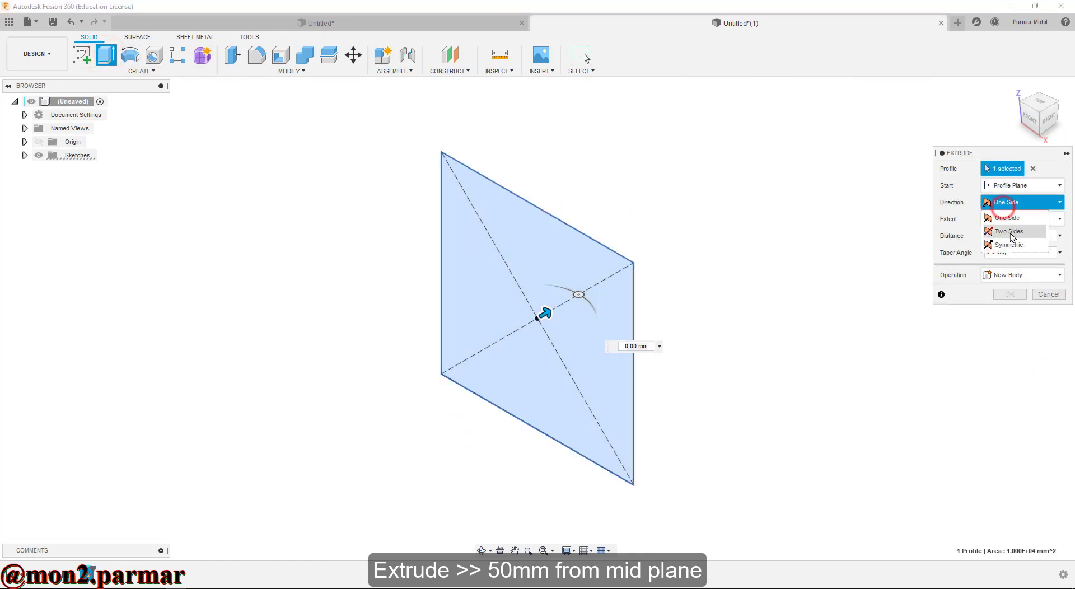
pyautogui.click(1008, 244)
pyautogui.write('5')
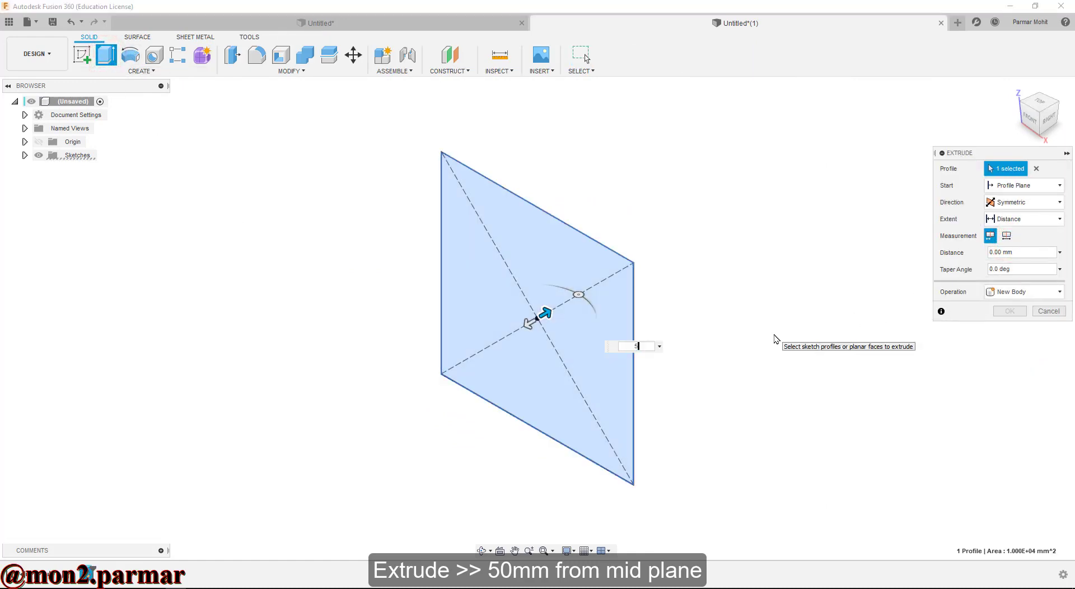
pyautogui.write('0')
pyautogui.press('Return')
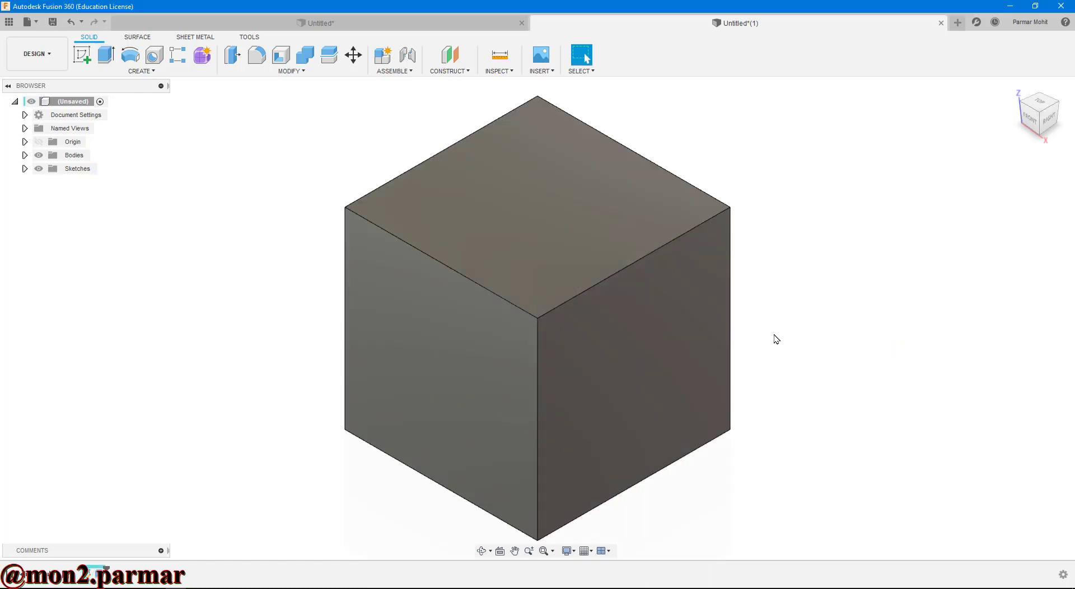
# - Construct a plane through three cube vertices: the top face's two opposite side corners and the bottom corner of the front vertical edge
pyautogui.click(450, 71)
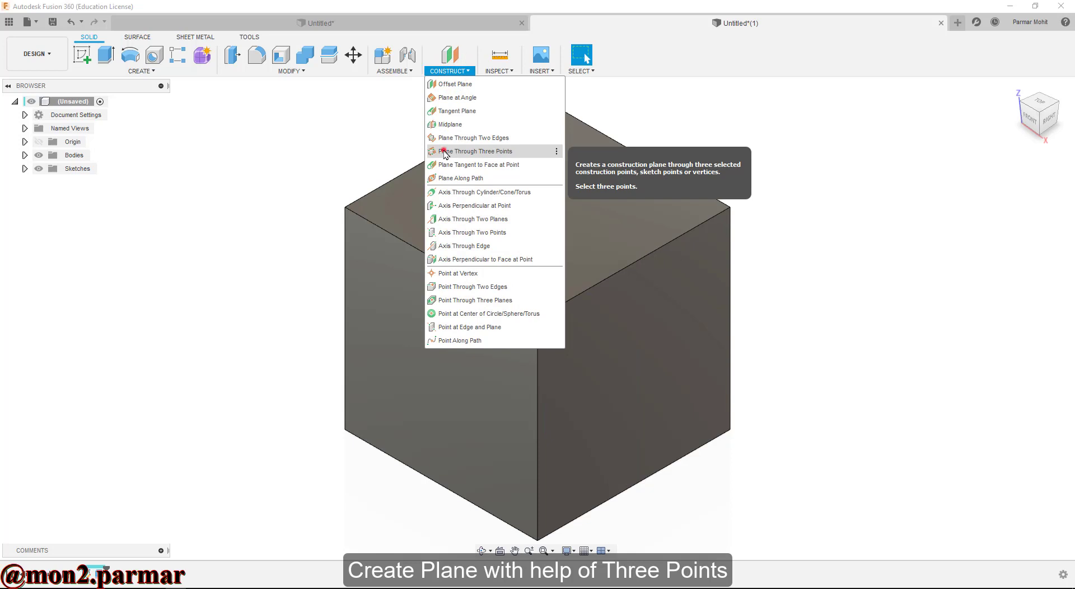
pyautogui.click(444, 151)
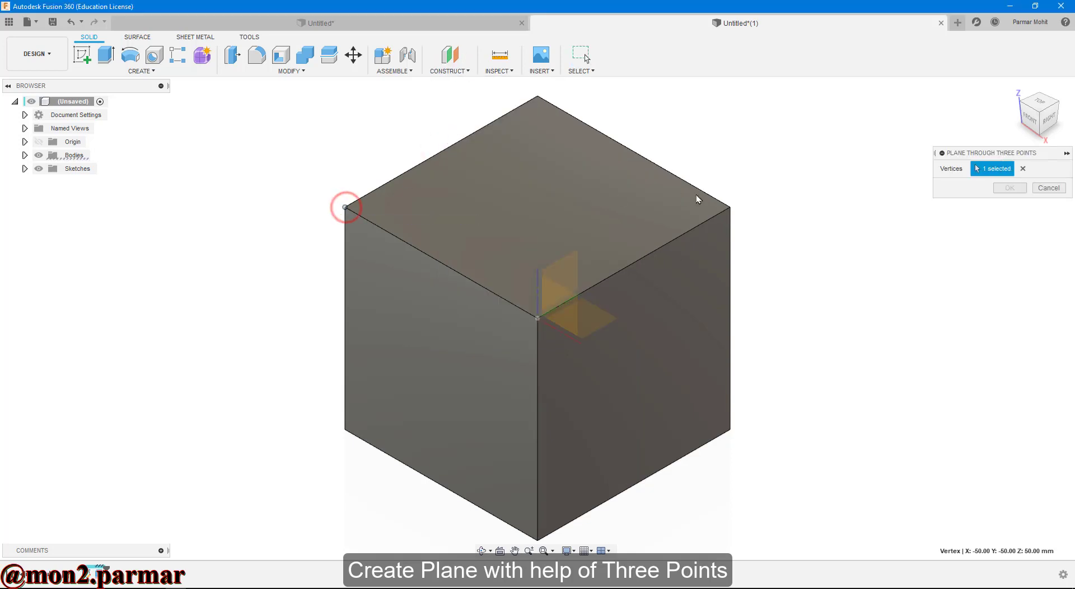
pyautogui.click(729, 207)
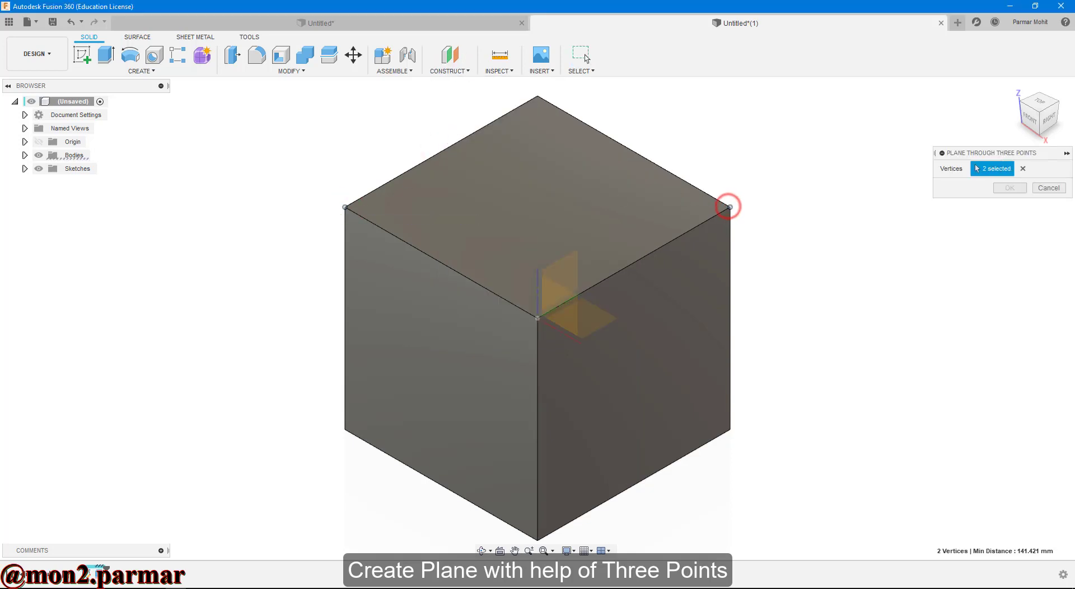
pyautogui.click(539, 539)
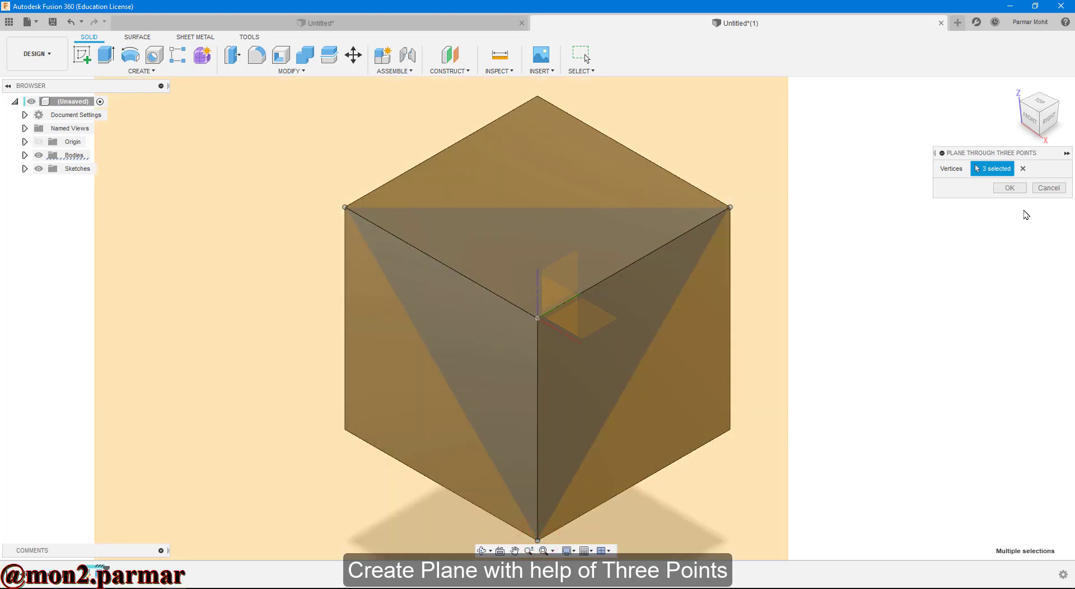
pyautogui.click(1010, 189)
# - Start a sketch on the three-point plane and project the cube's bottom front corner vertex into it
pyautogui.scroll(-4, 778, 296)
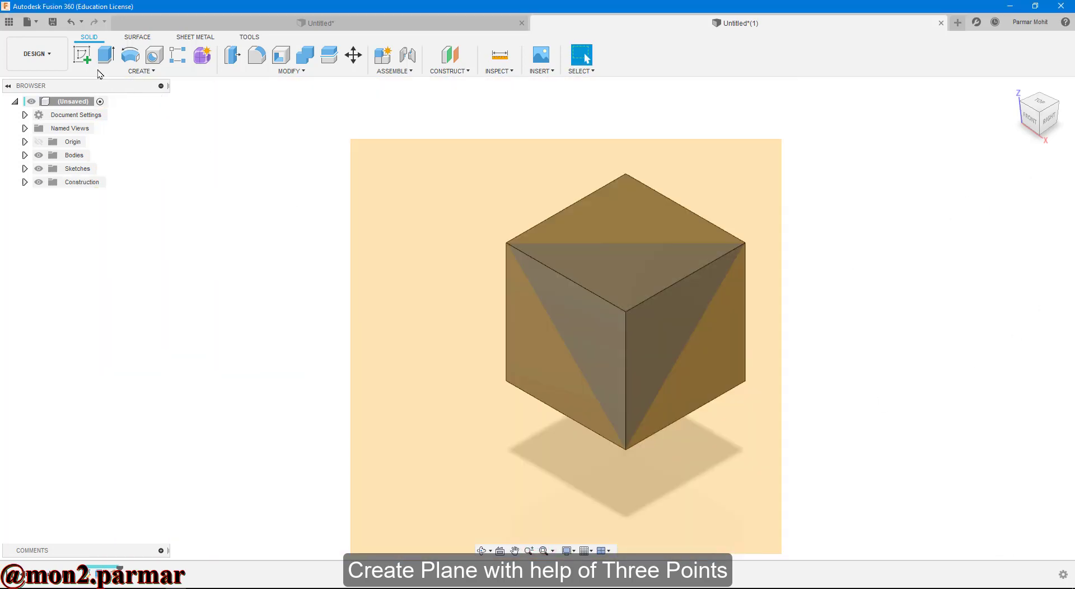
pyautogui.click(83, 54)
pyautogui.click(384, 175)
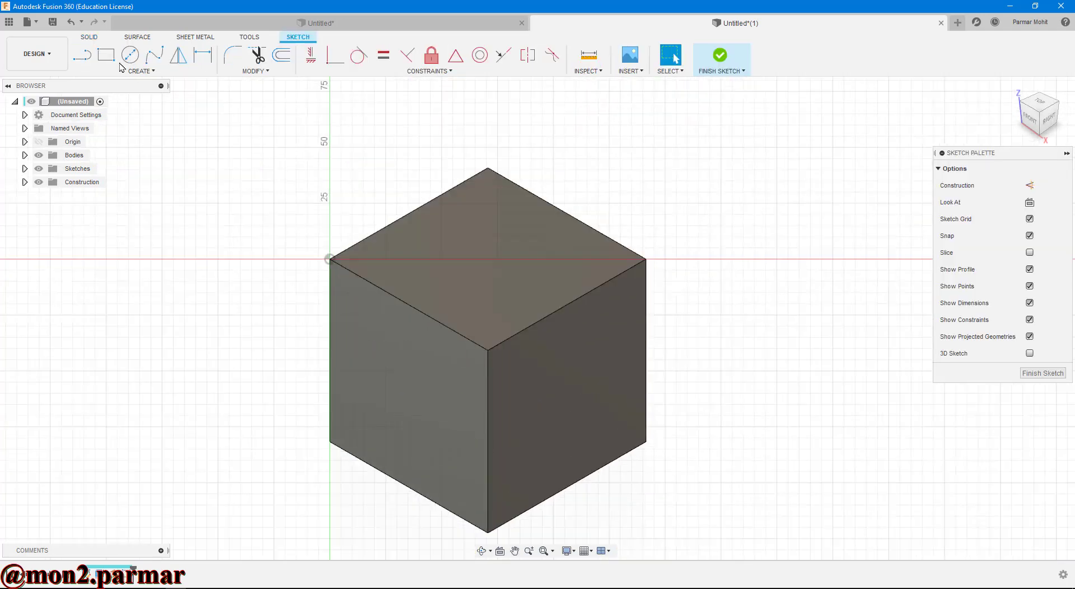
pyautogui.click(331, 259)
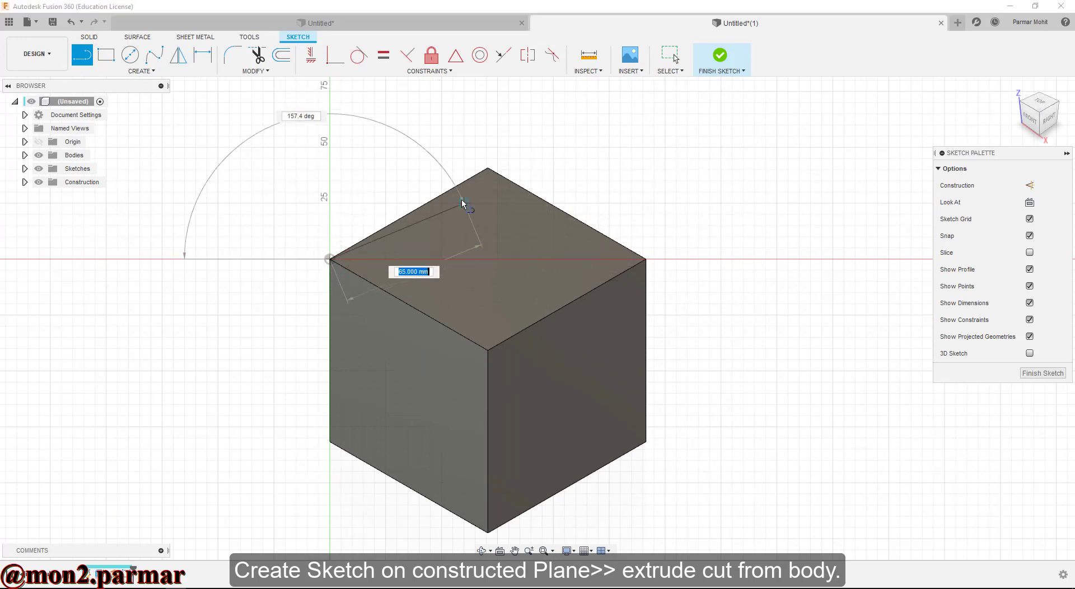
pyautogui.press('Escape')
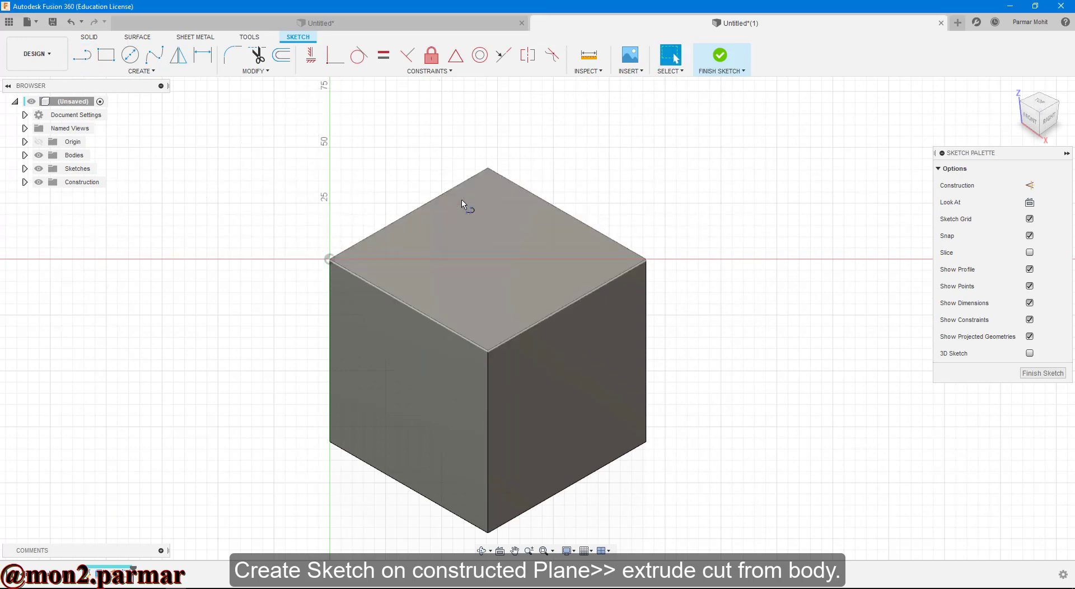
pyautogui.press('p')
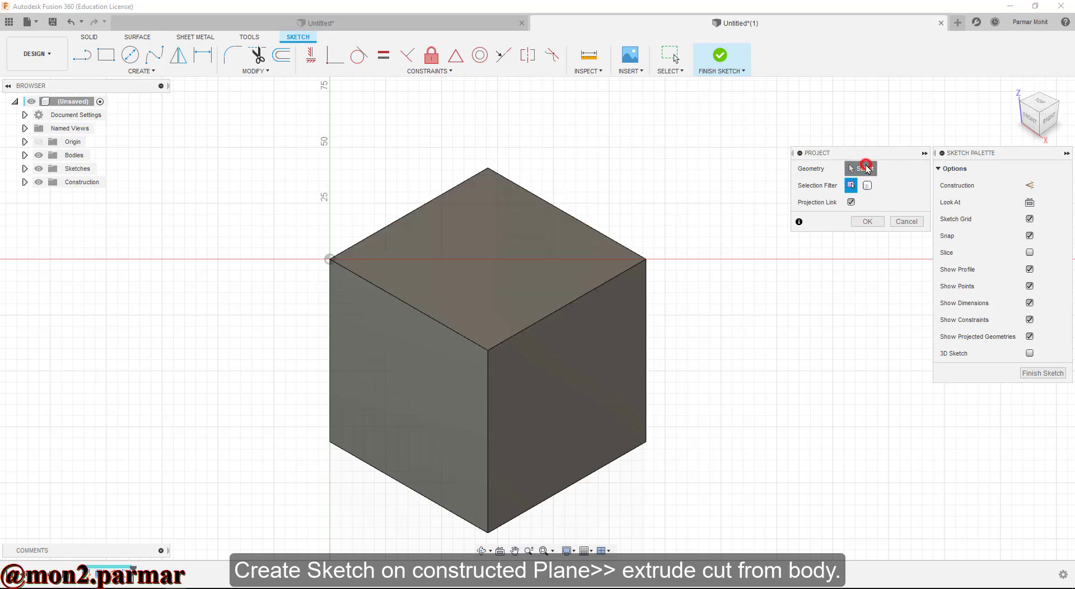
pyautogui.click(488, 532)
pyautogui.click(866, 223)
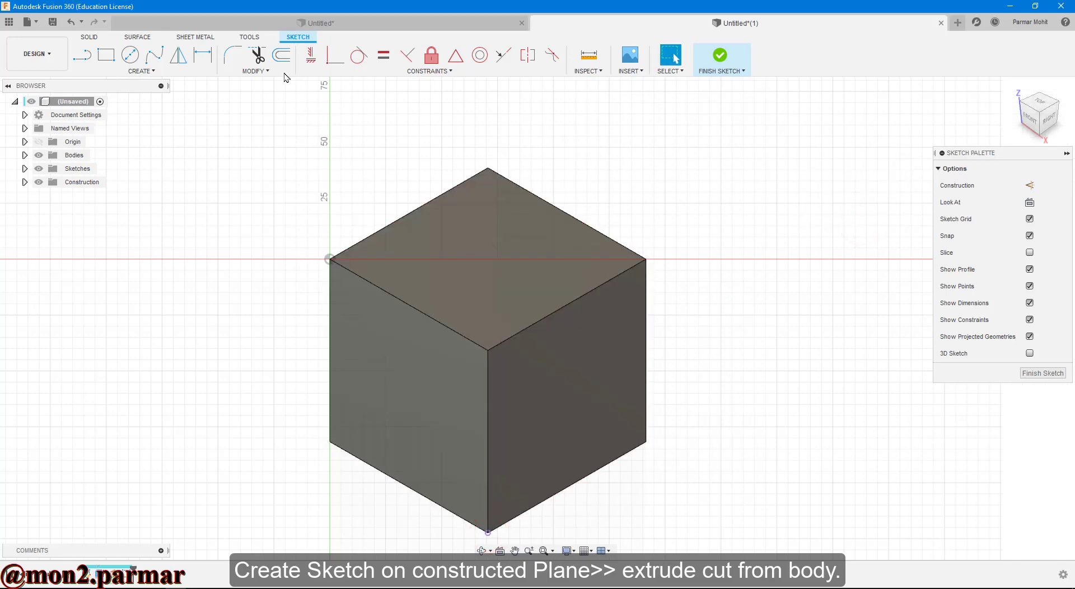
# - Sketch a closed triangle with sides about 141.4 mm joining the three cube corners on the plane, and finish the sketch
pyautogui.click(83, 55)
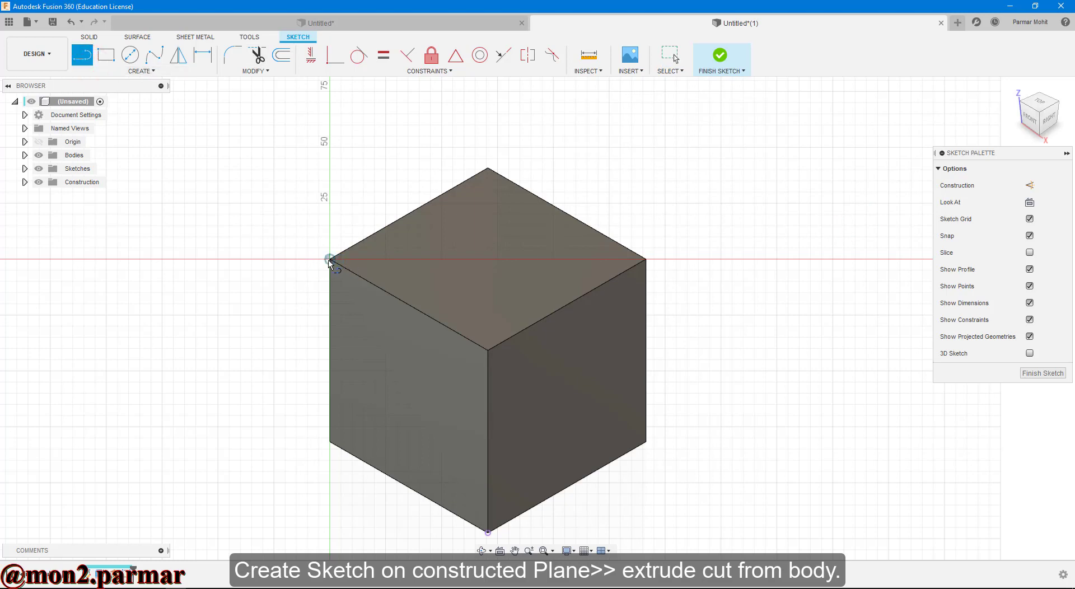
pyautogui.click(487, 531)
pyautogui.scroll(5, 644, 260)
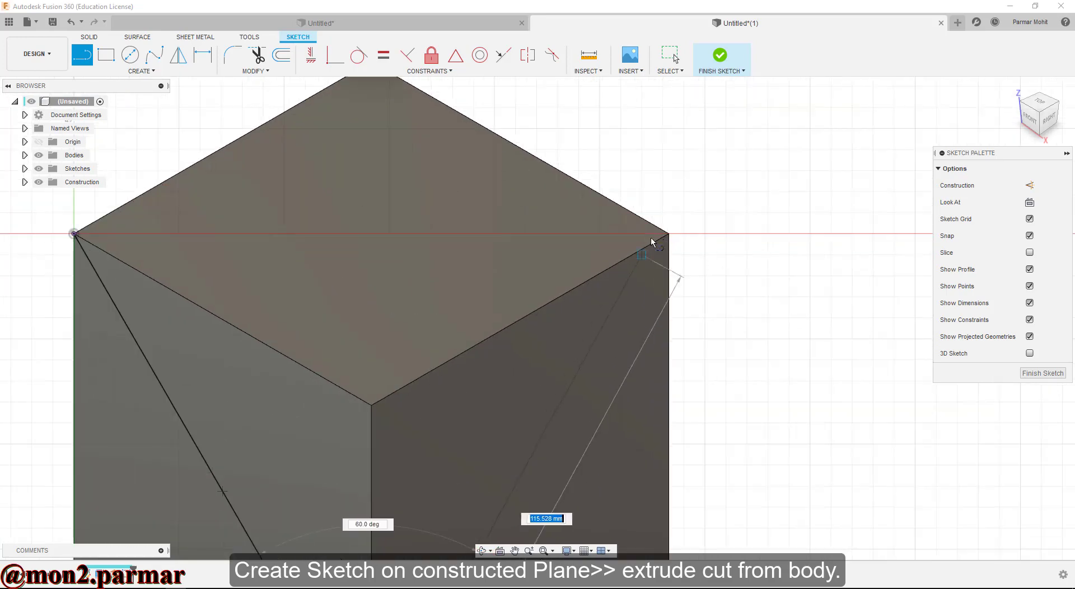
pyautogui.scroll(3, 677, 230)
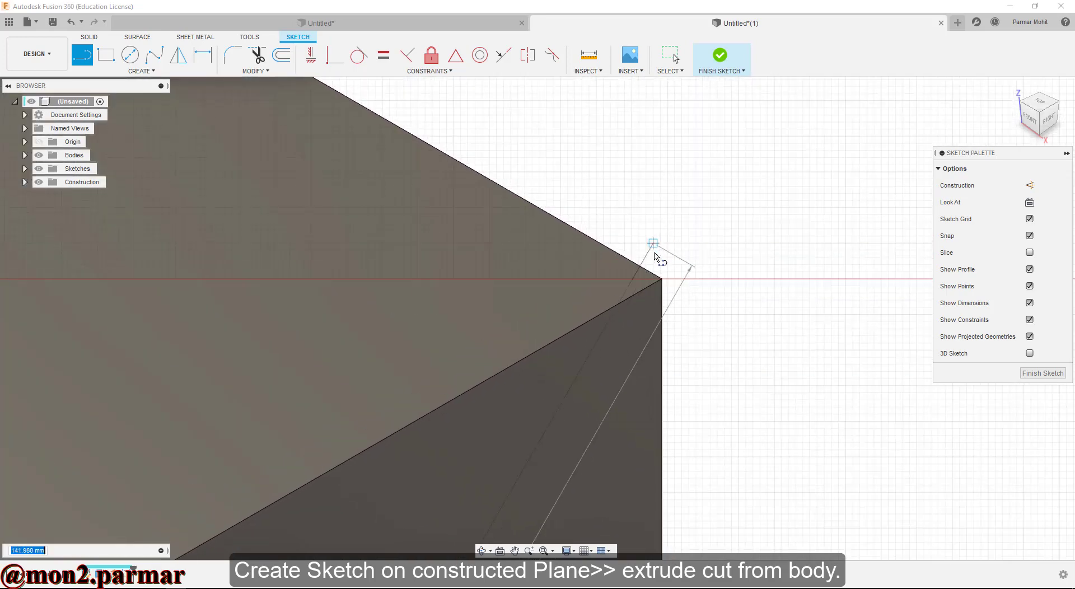
pyautogui.click(661, 279)
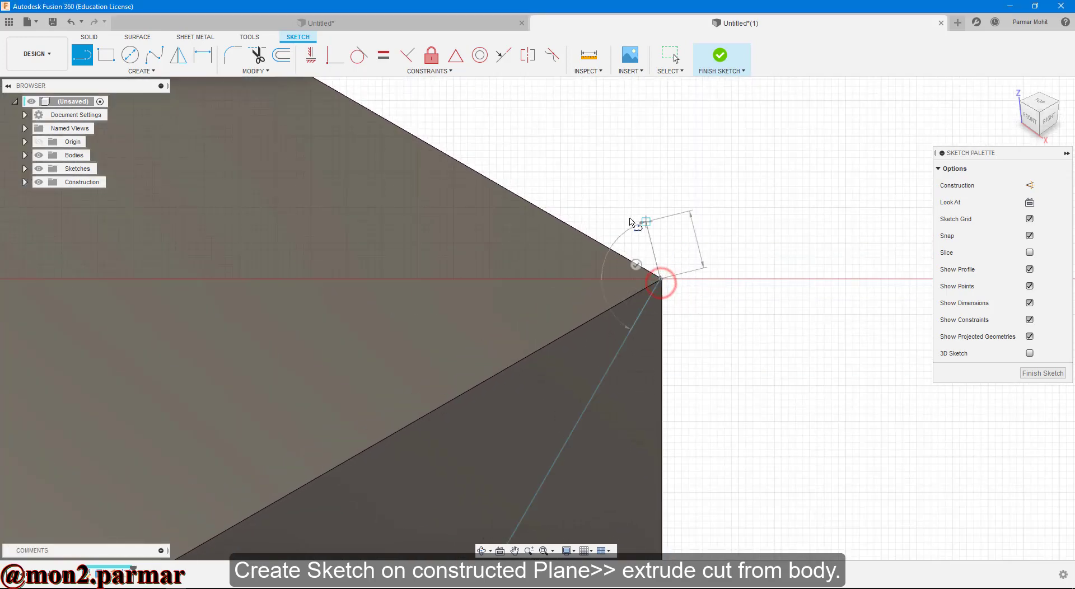
pyautogui.moveTo(674, 258); pyautogui.dragTo(664, 226, button='middle')
pyautogui.scroll(-8, 663, 222)
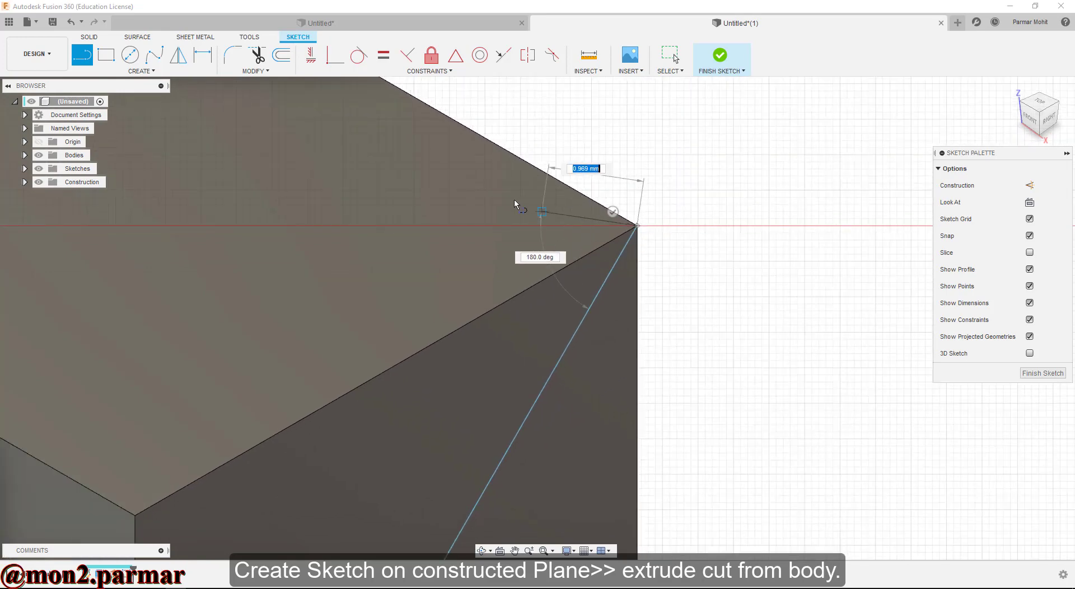
pyautogui.scroll(-5, 387, 222)
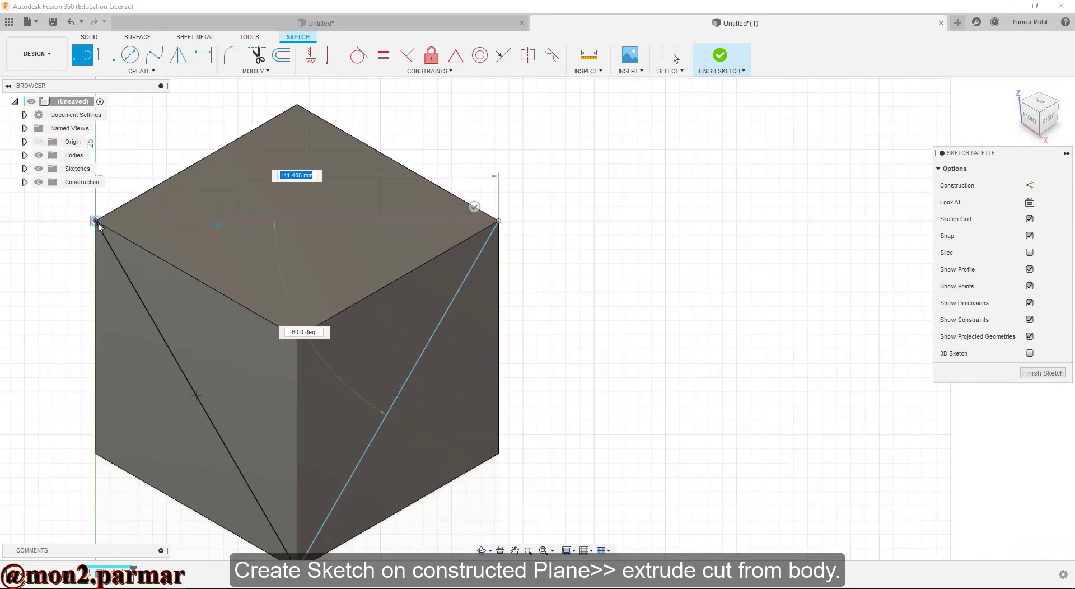
pyautogui.click(97, 221)
pyautogui.click(96, 221)
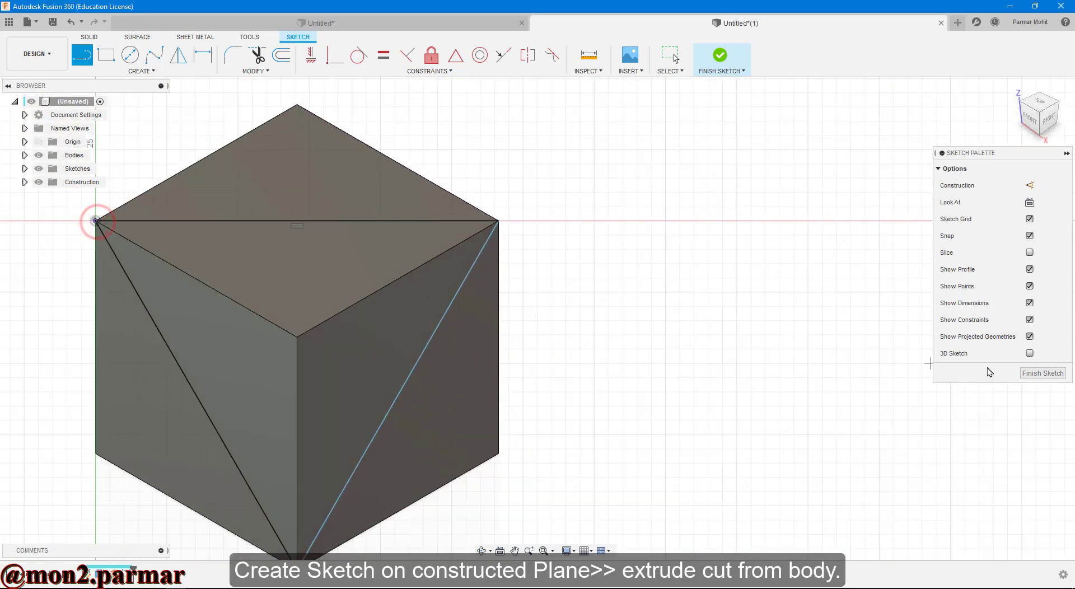
pyautogui.click(1037, 374)
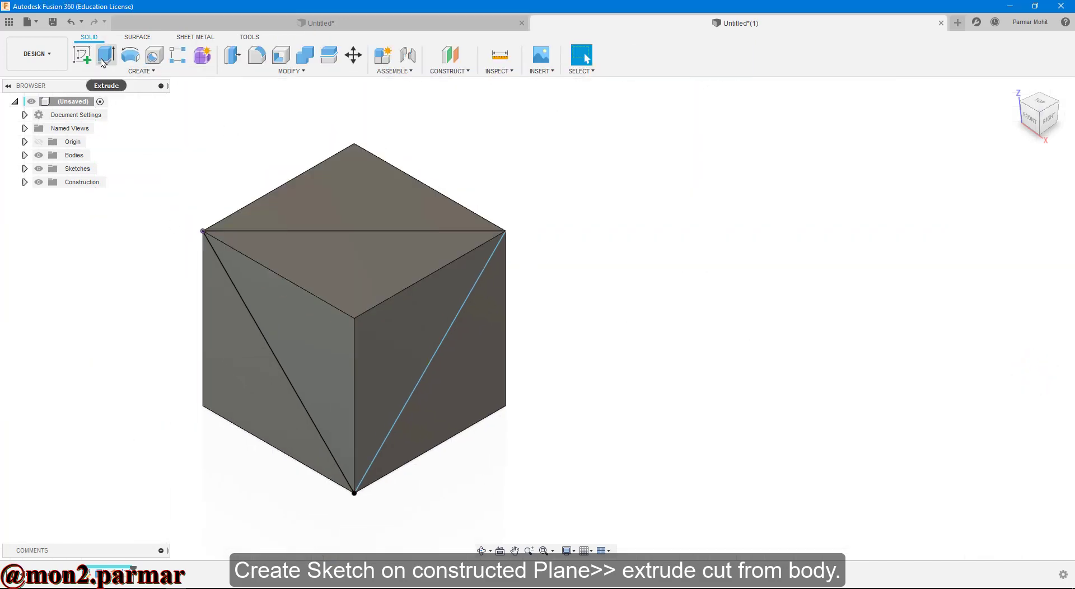
# - Extrude the triangle profile by -110 mm as a cut to remove the cube's front top corner
pyautogui.click(103, 58)
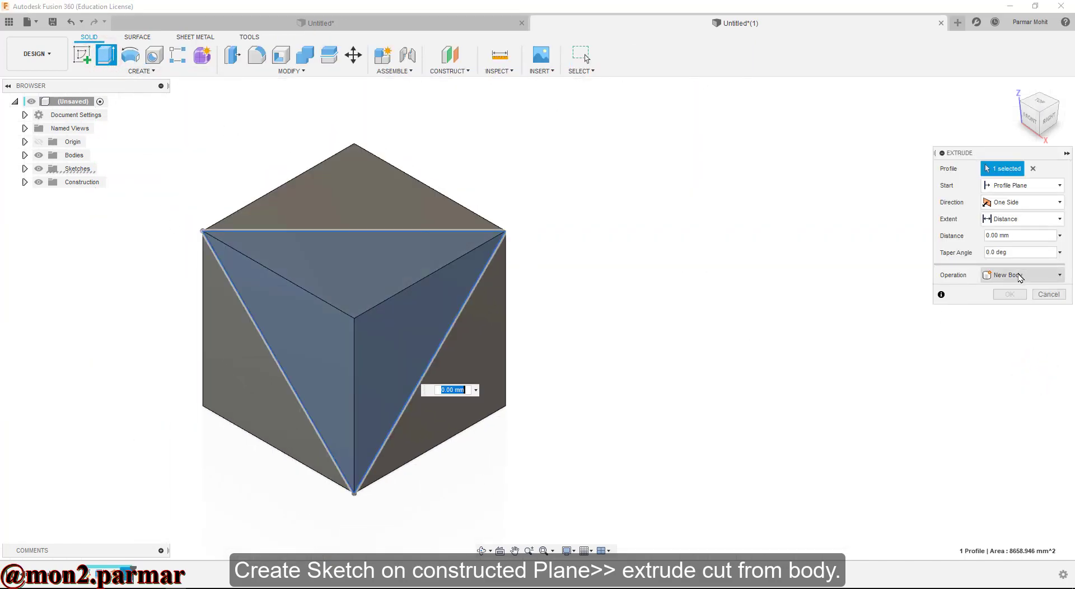
pyautogui.click(1018, 277)
pyautogui.click(1010, 299)
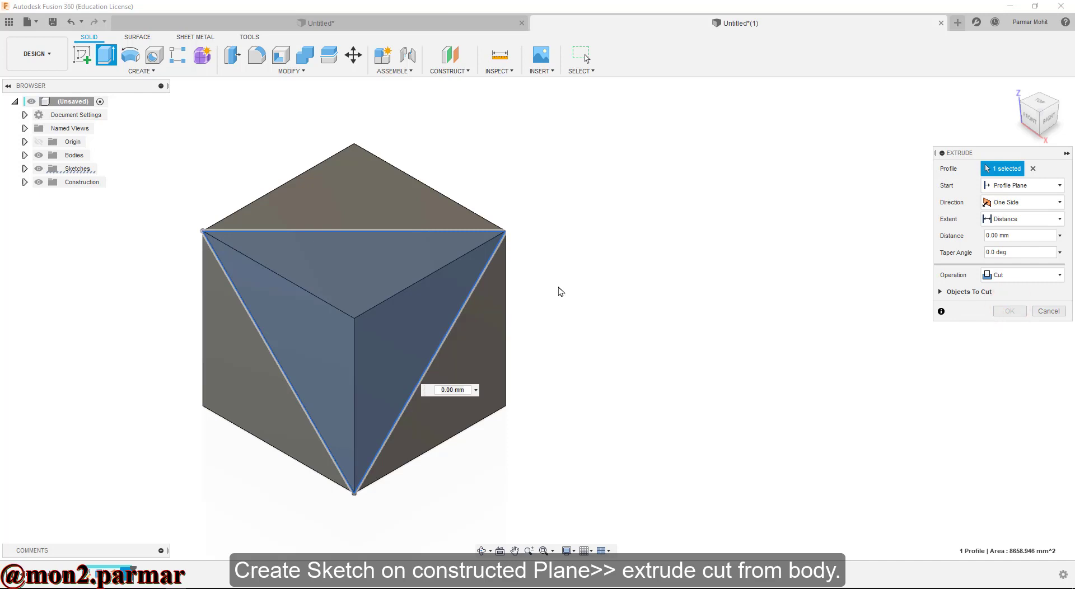
pyautogui.keyDown('shift'); pyautogui.moveTo(578, 288); pyautogui.dragTo(596, 293, button='middle'); pyautogui.keyUp('shift')
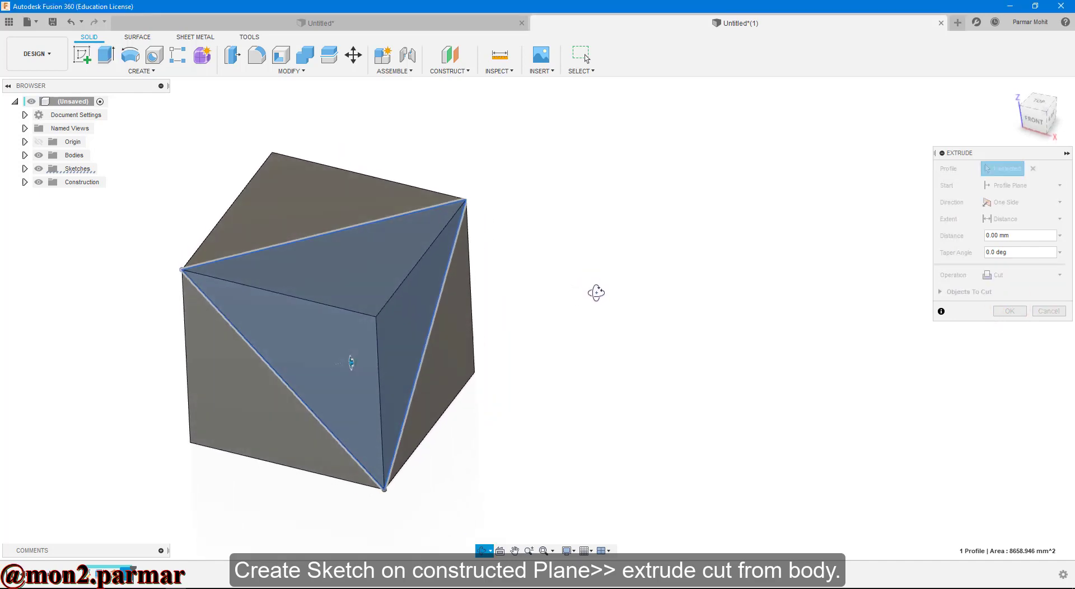
pyautogui.moveTo(358, 362); pyautogui.dragTo(410, 348)
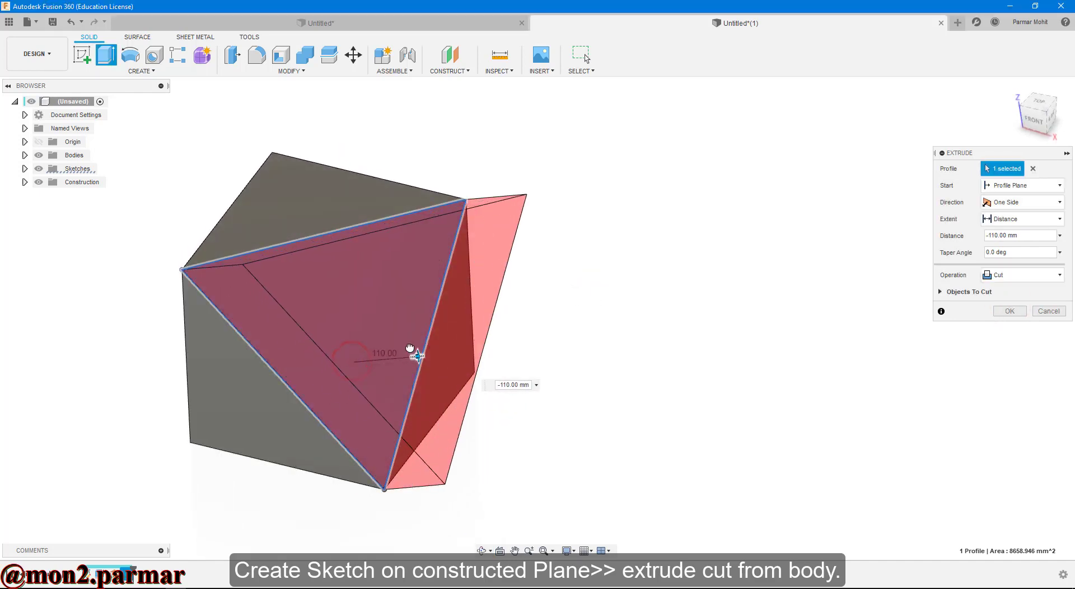
pyautogui.click(1018, 315)
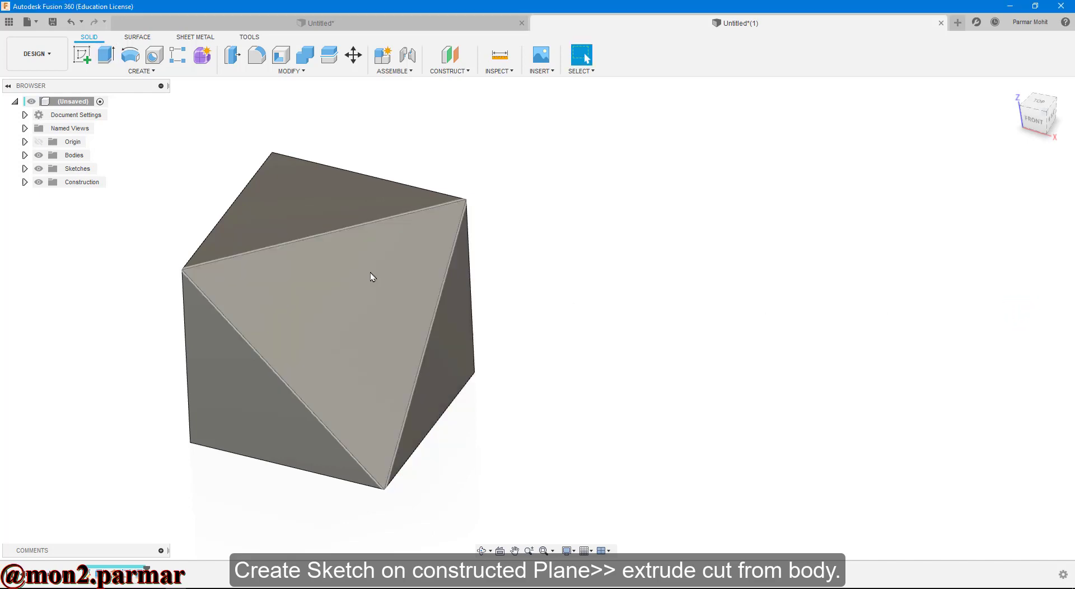
# - Circular-pattern the extruded corner cut feature around the origin's Y axis with a quantity of 2
pyautogui.scroll(2, 278, 283)
pyautogui.moveTo(572, 262)
pyautogui.keyDown('shift'); pyautogui.mouseDown(button='middle')
pyautogui.moveTo(593, 260)
pyautogui.moveTo(556, 259)
pyautogui.moveTo(556, 243)
pyautogui.moveTo(534, 236)
pyautogui.moveTo(544, 219)
pyautogui.moveTo(559, 245)
pyautogui.moveTo(550, 231)
pyautogui.moveTo(492, 238)
pyautogui.moveTo(515, 218)
pyautogui.mouseUp(button='middle'); pyautogui.keyUp('shift')
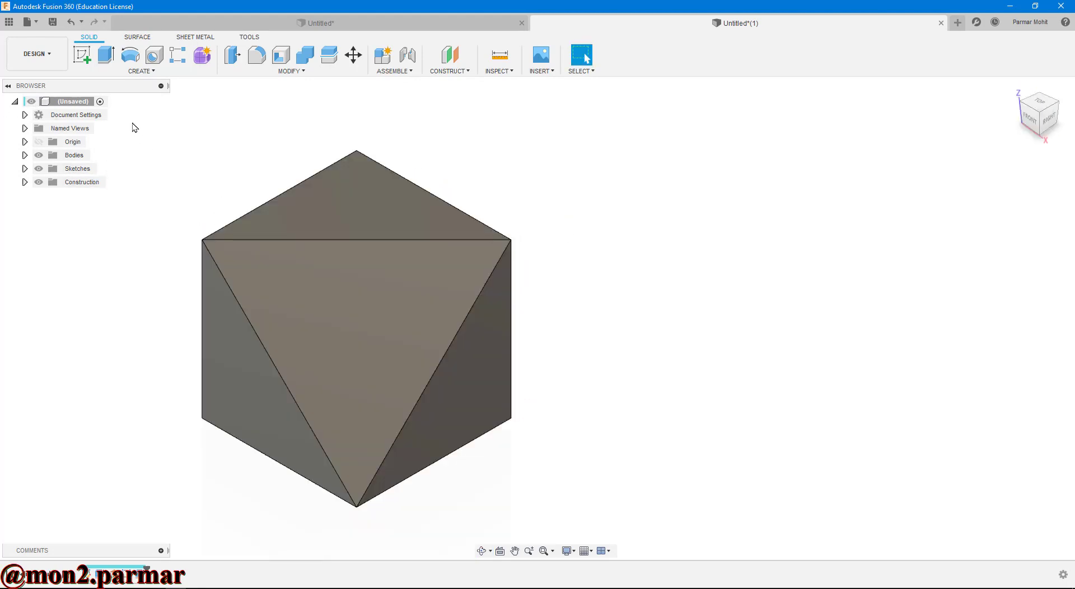
pyautogui.click(139, 71)
pyautogui.click(122, 330)
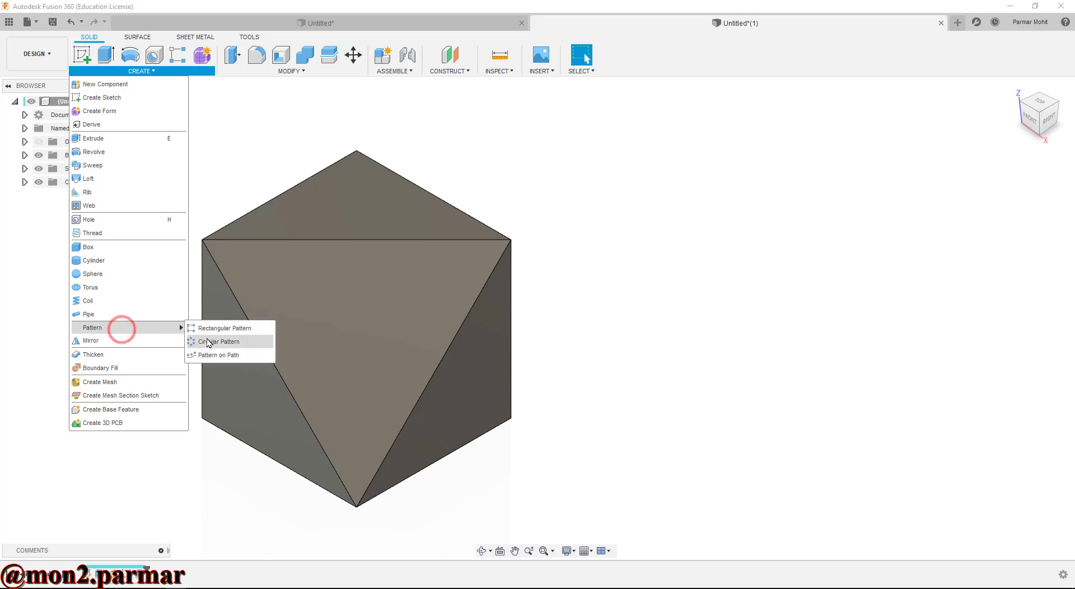
pyautogui.click(220, 341)
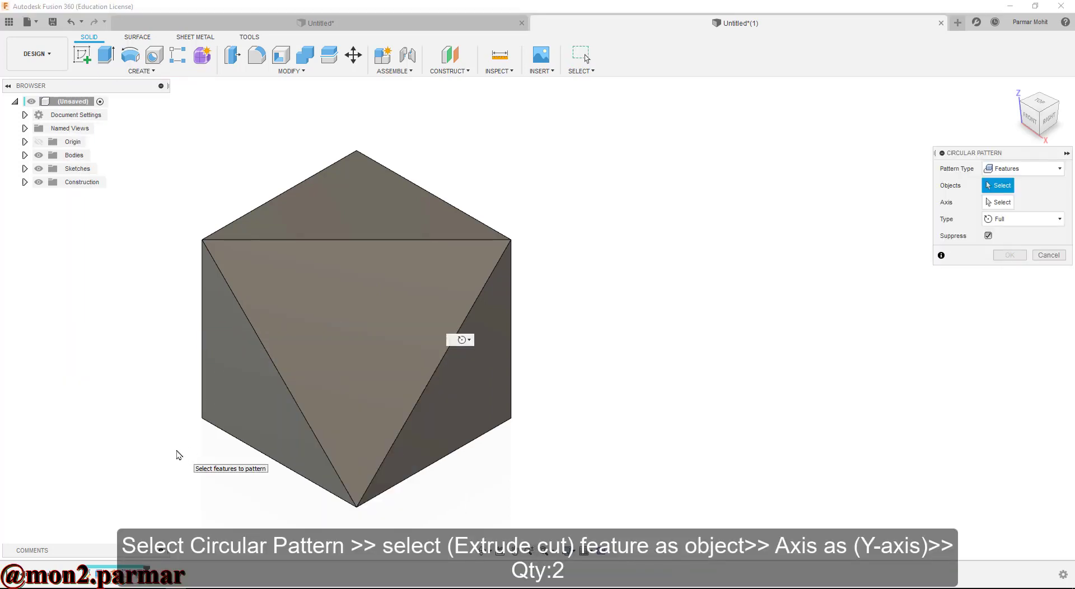
pyautogui.click(996, 186)
pyautogui.click(143, 575)
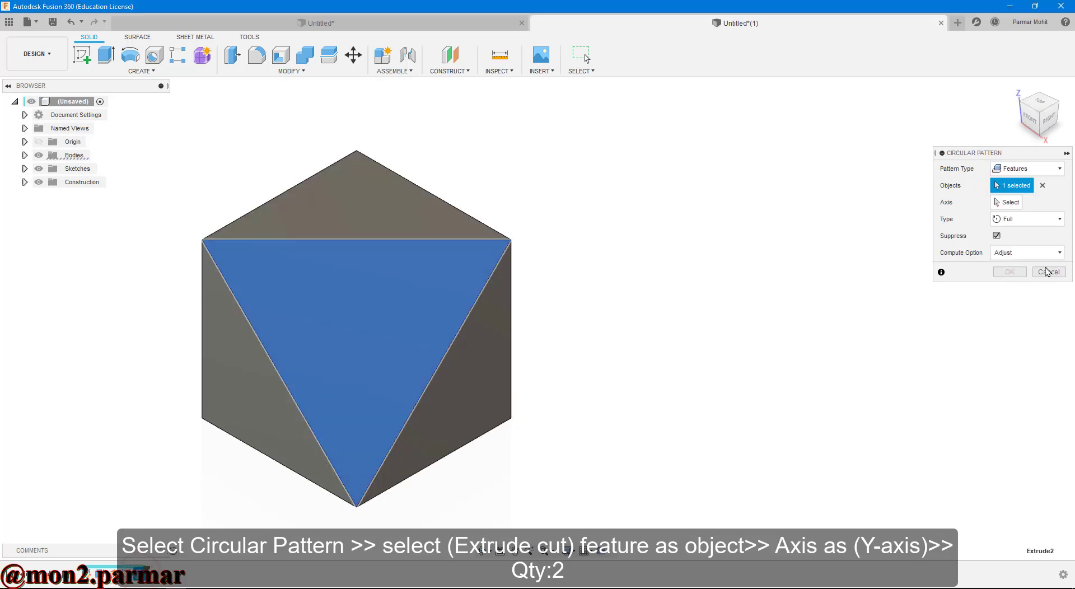
pyautogui.click(1007, 204)
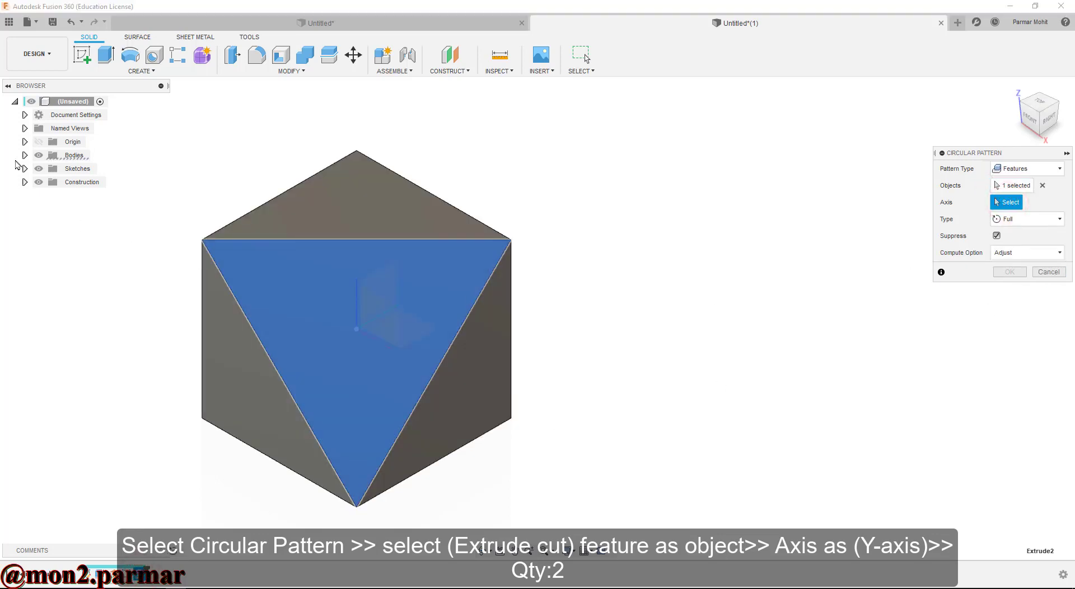
pyautogui.click(25, 142)
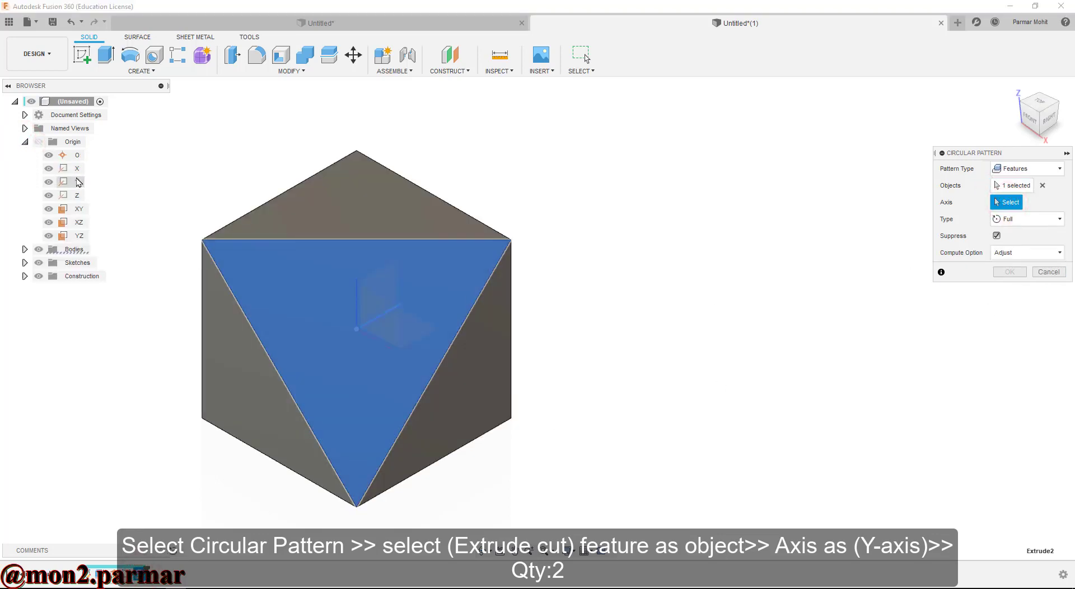
pyautogui.click(78, 181)
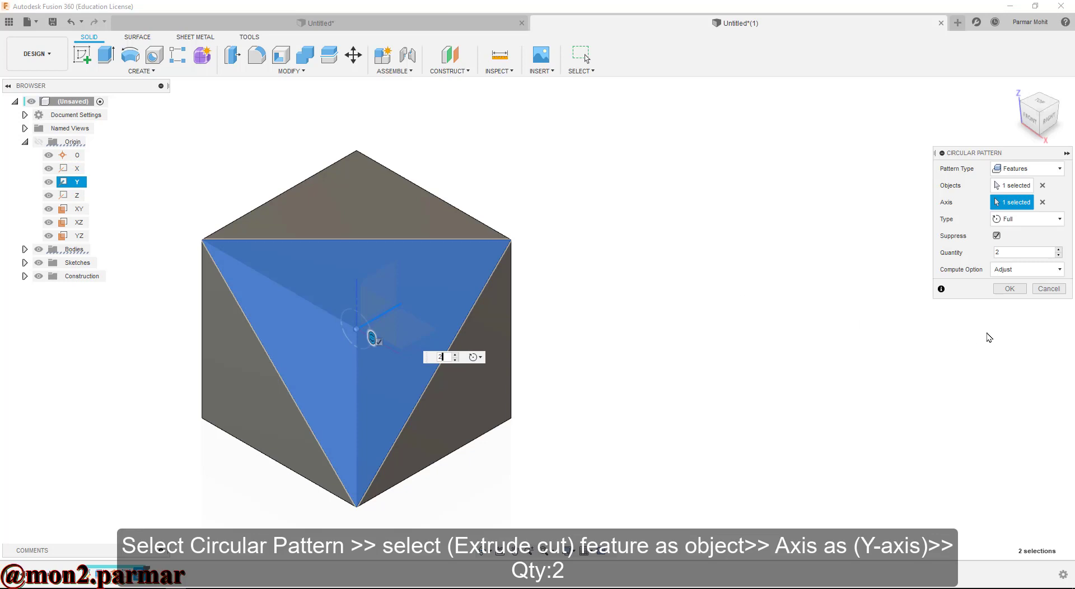
pyautogui.click(1010, 288)
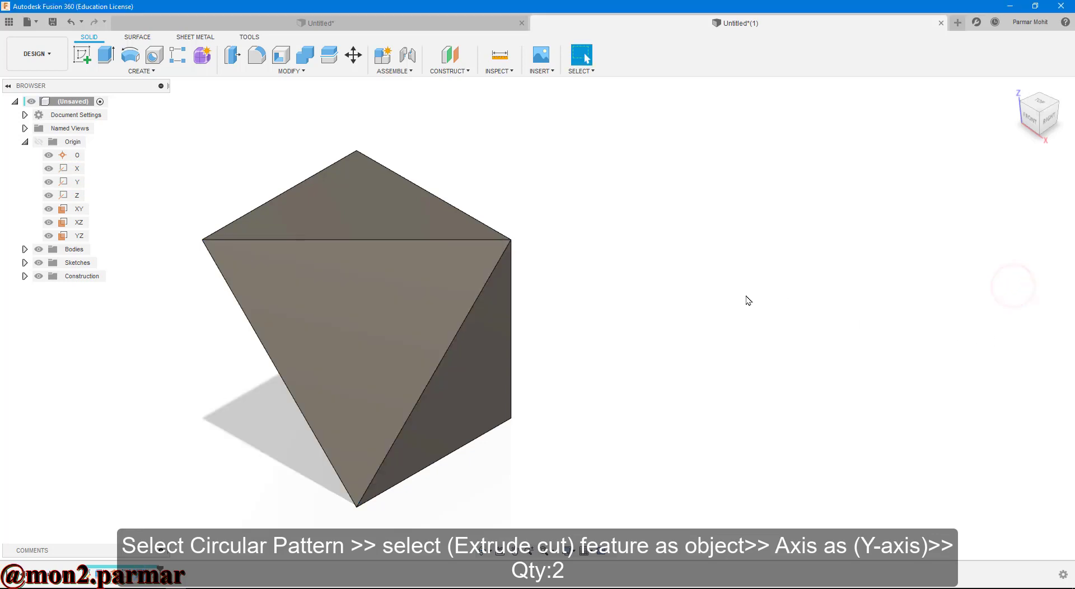
# - Circular-pattern both the extruded corner cut and the first circular pattern around the origin's X axis with a quantity of 2
pyautogui.keyDown('shift'); pyautogui.moveTo(578, 330); pyautogui.dragTo(596, 314, button='middle'); pyautogui.keyUp('shift')
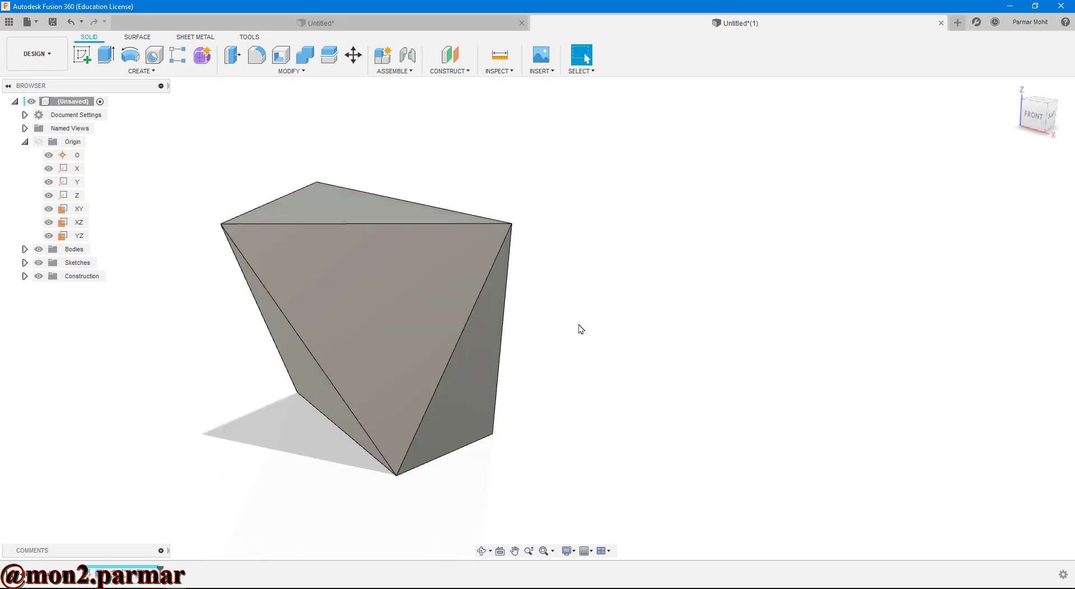
pyautogui.click(162, 73)
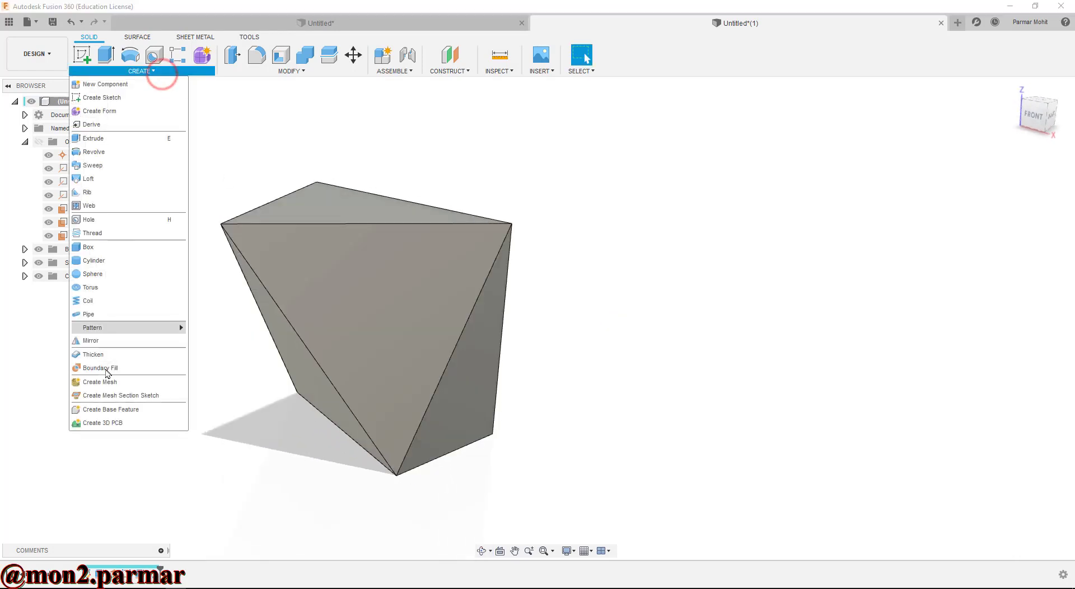
pyautogui.click(97, 329)
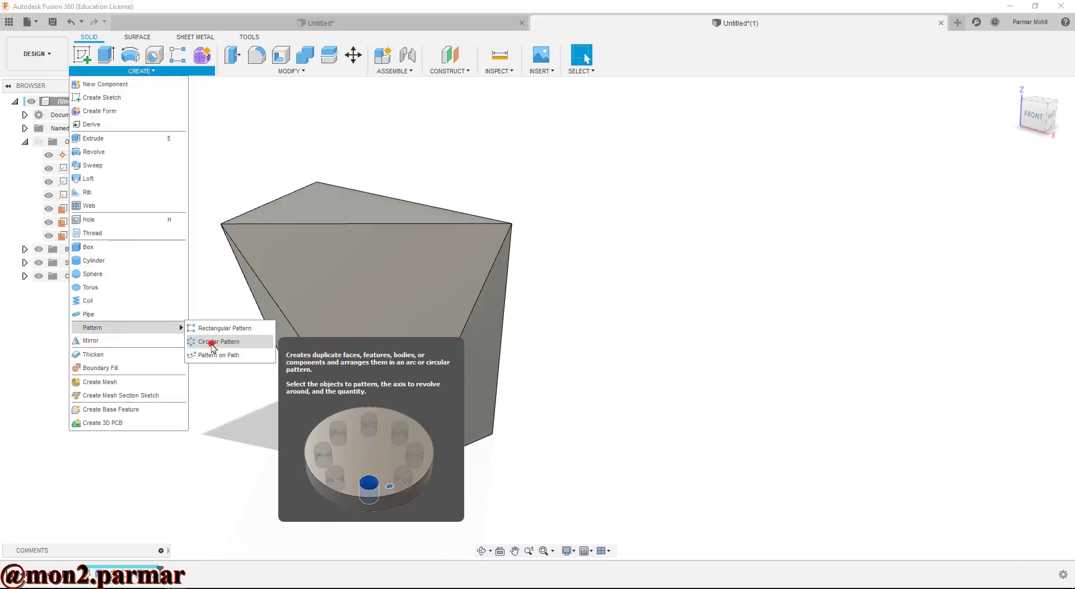
pyautogui.click(212, 344)
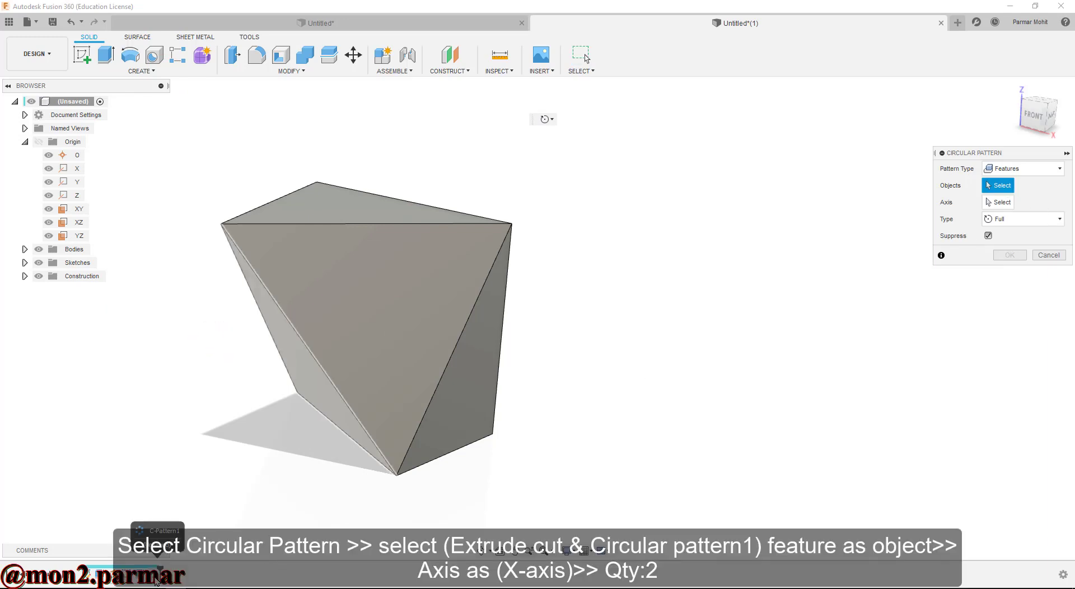
pyautogui.click(156, 577)
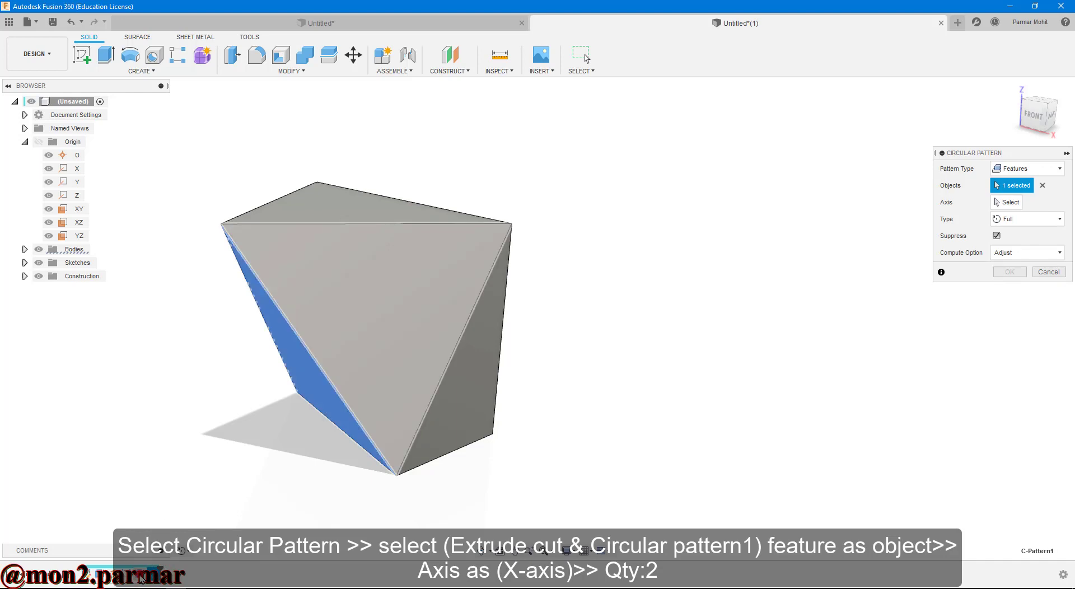
pyautogui.click(140, 575)
pyautogui.click(1006, 202)
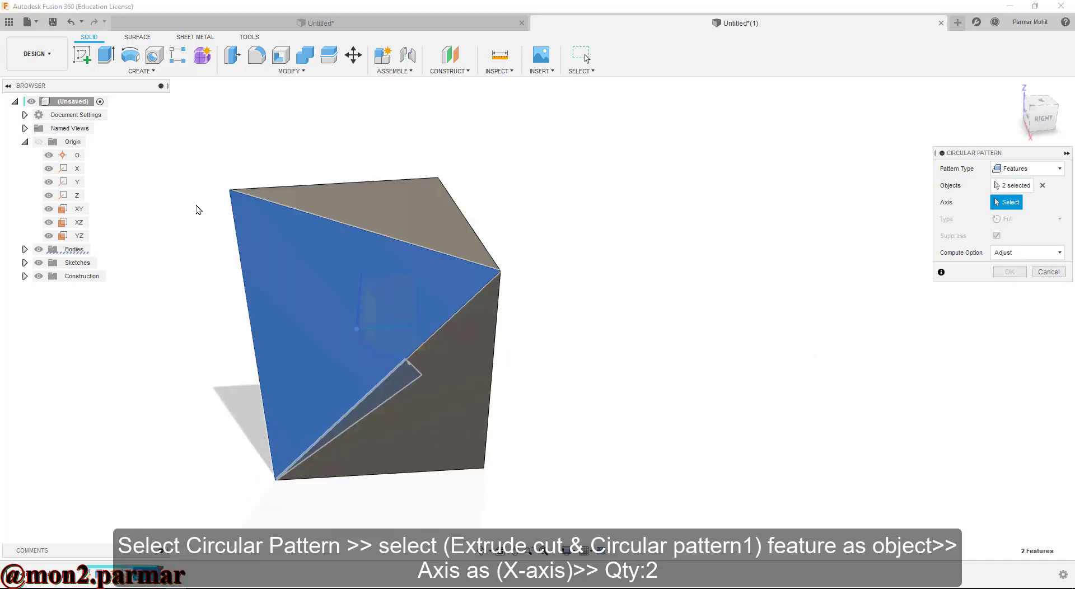
pyautogui.click(78, 167)
pyautogui.keyDown('shift'); pyautogui.moveTo(192, 207); pyautogui.dragTo(244, 225, button='middle'); pyautogui.keyUp('shift')
pyautogui.click(1006, 289)
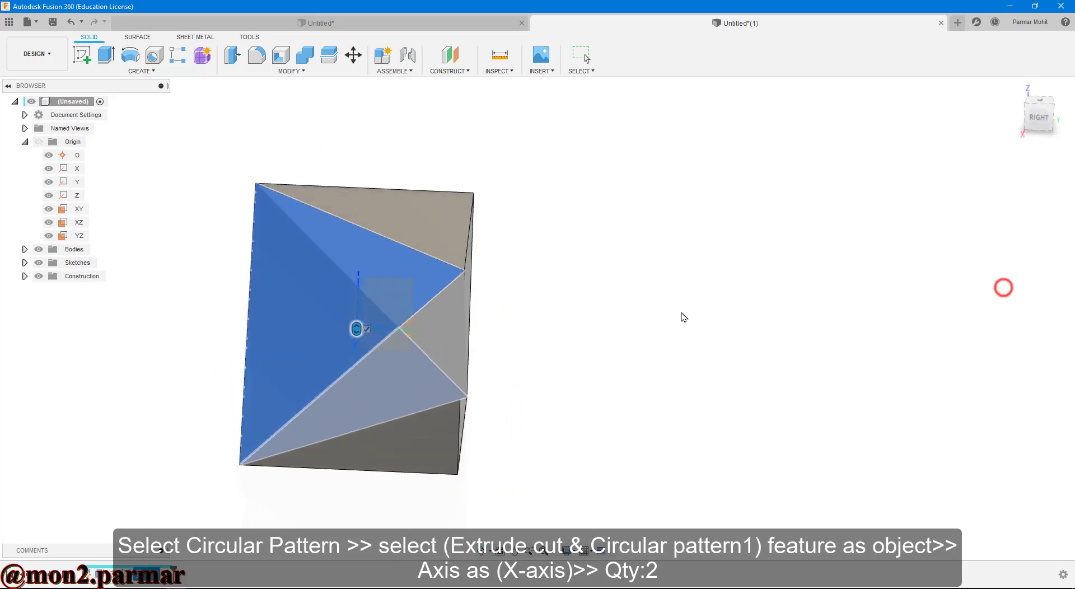
pyautogui.scroll(-2, 619, 311)
pyautogui.scroll(3, 245, 368)
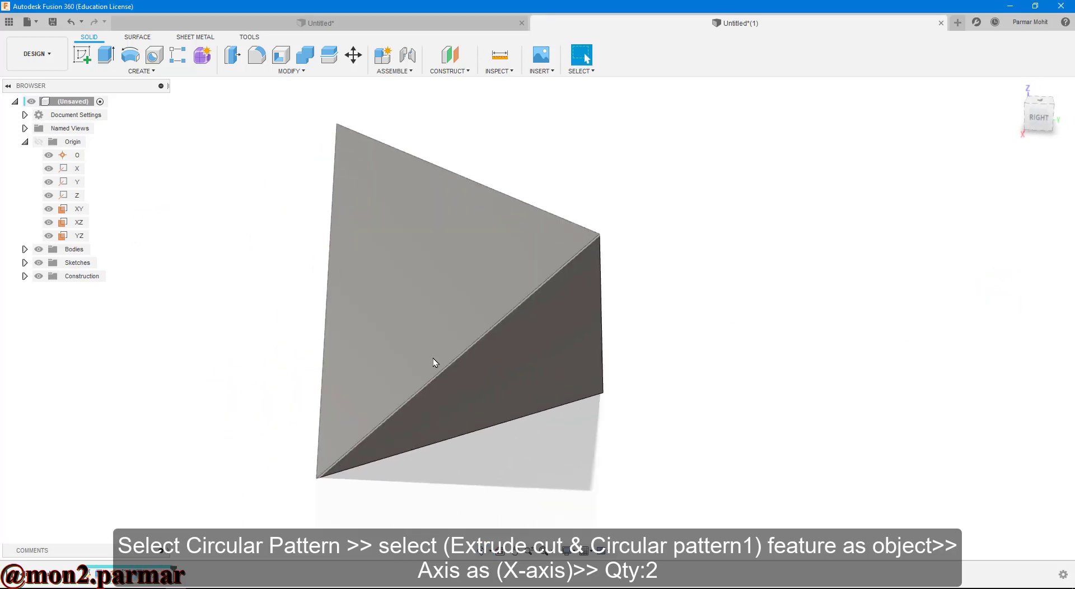
pyautogui.keyDown('shift'); pyautogui.moveTo(436, 361); pyautogui.dragTo(503, 359, button='middle'); pyautogui.keyUp('shift')
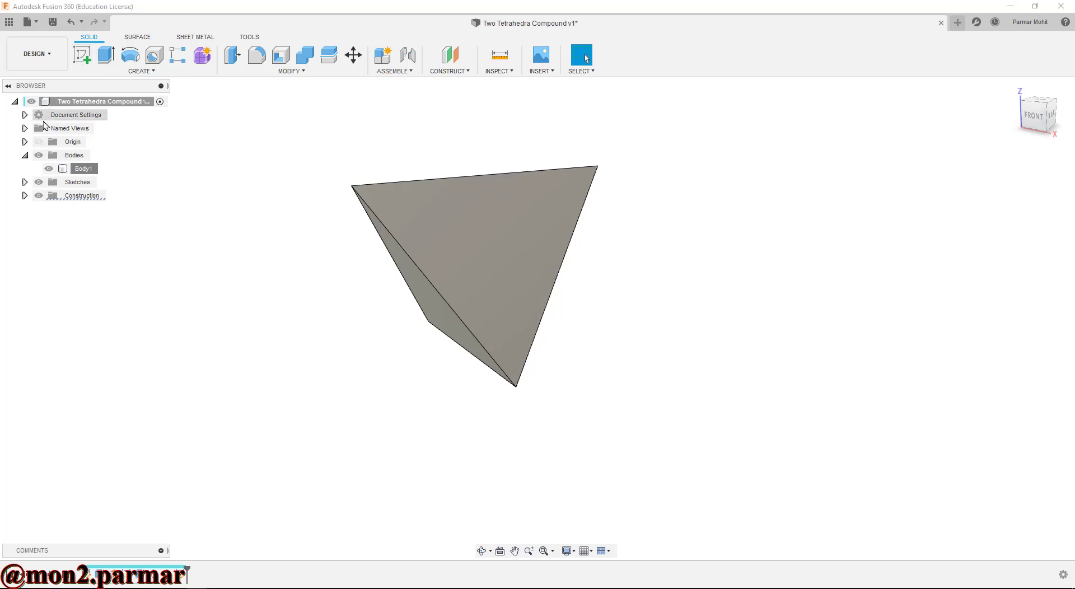
# - Start a new sketch on the origin's XZ plane
pyautogui.click(26, 142)
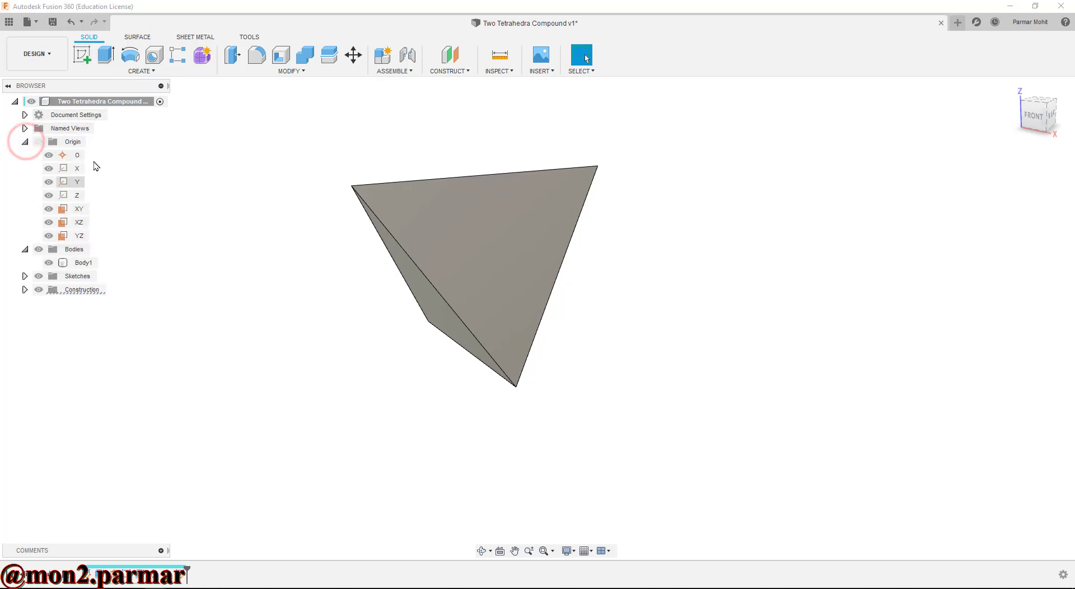
pyautogui.click(82, 57)
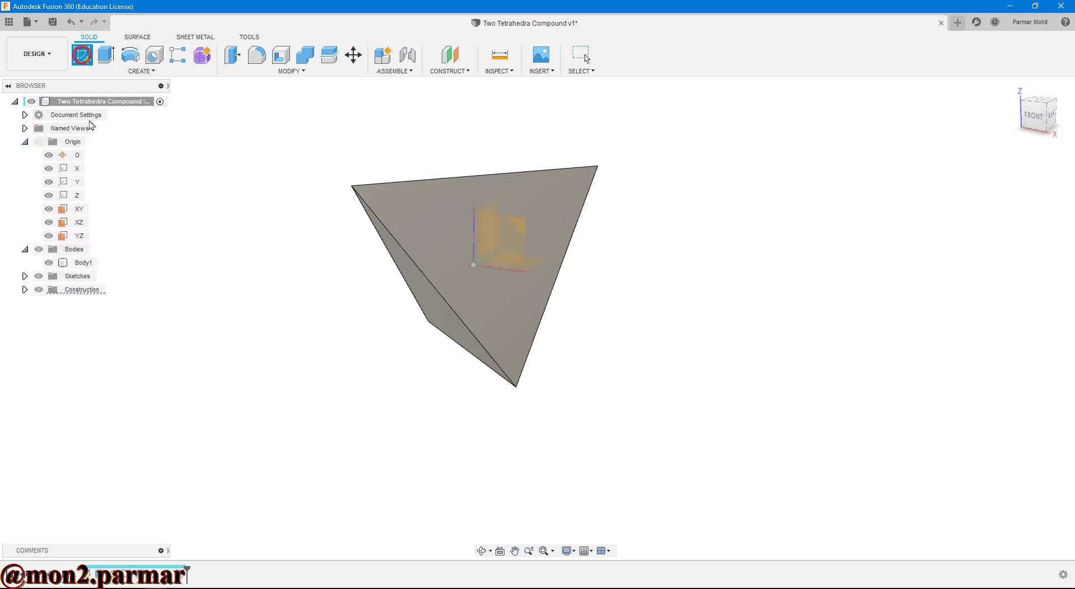
pyautogui.click(81, 224)
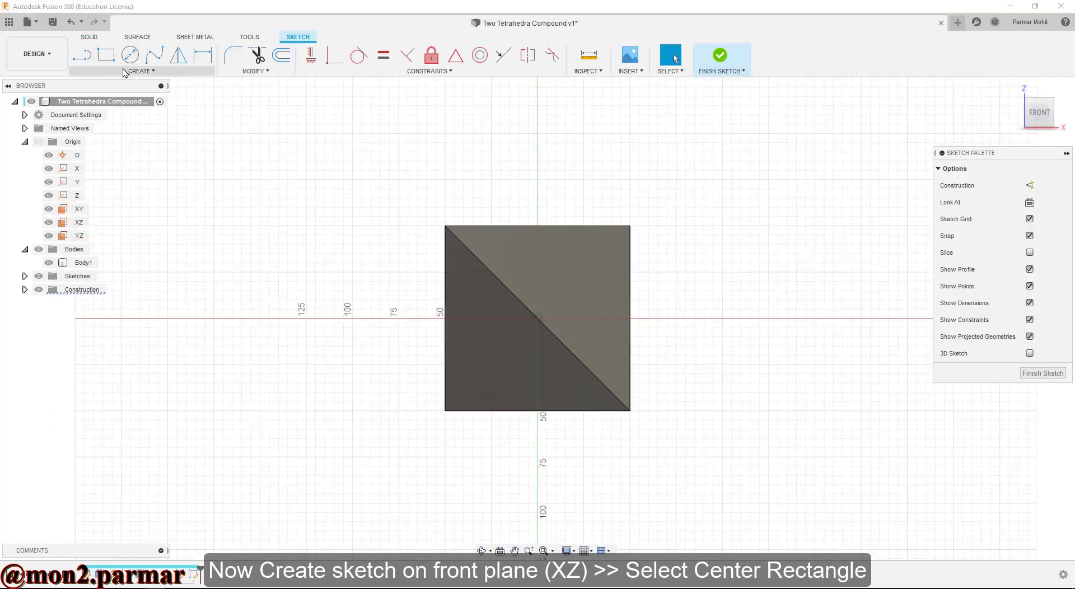
# - Sketch a center rectangle about 140 mm wide from the origin, enclosing the tetrahedron's square outline
pyautogui.click(141, 71)
pyautogui.click(125, 99)
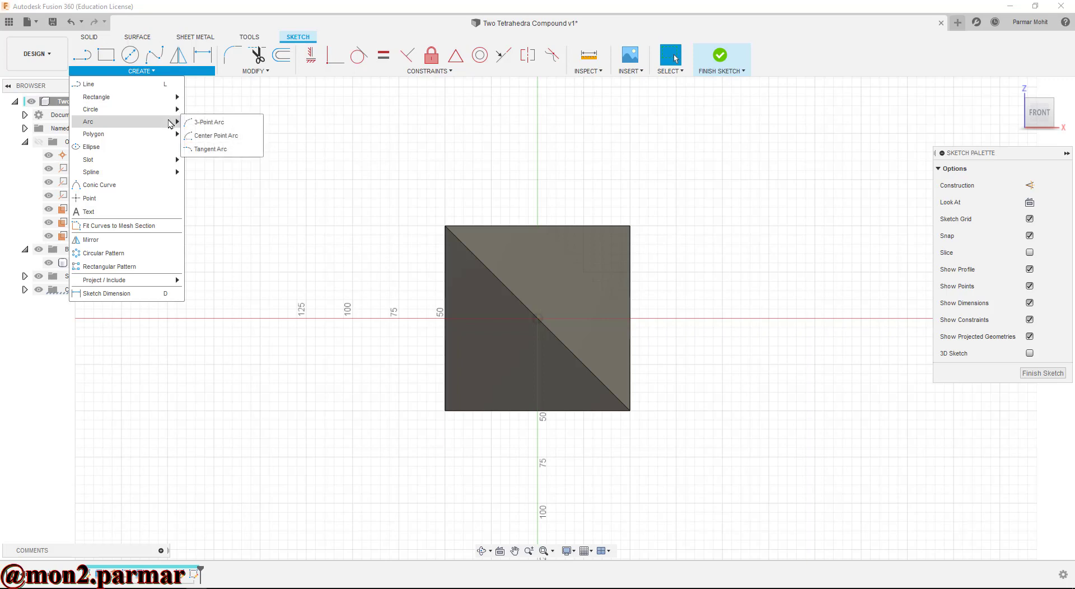
pyautogui.moveTo(168, 97)
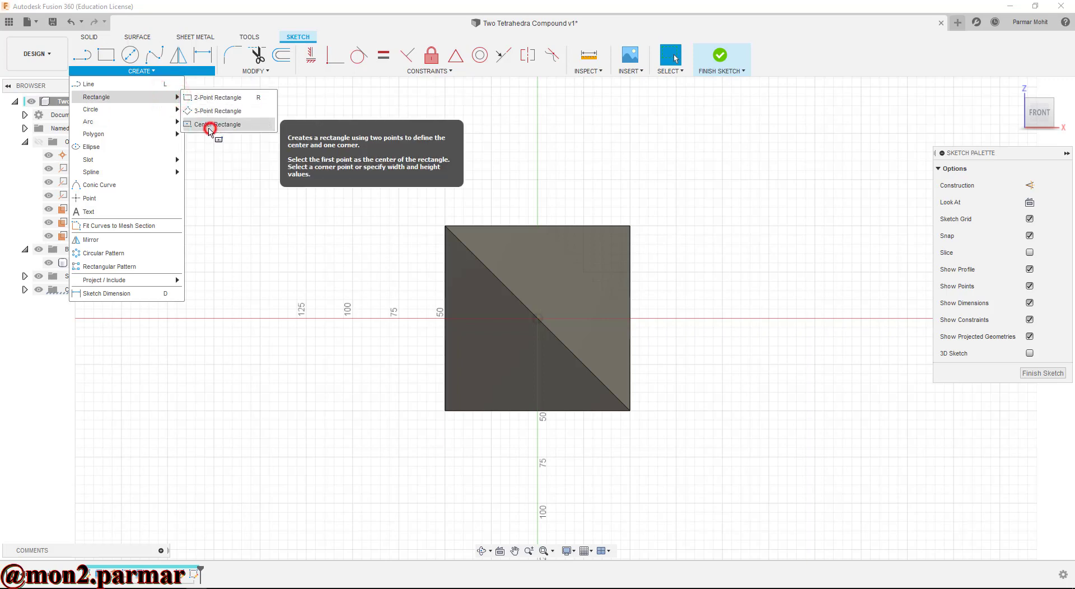
pyautogui.click(210, 130)
pyautogui.click(537, 319)
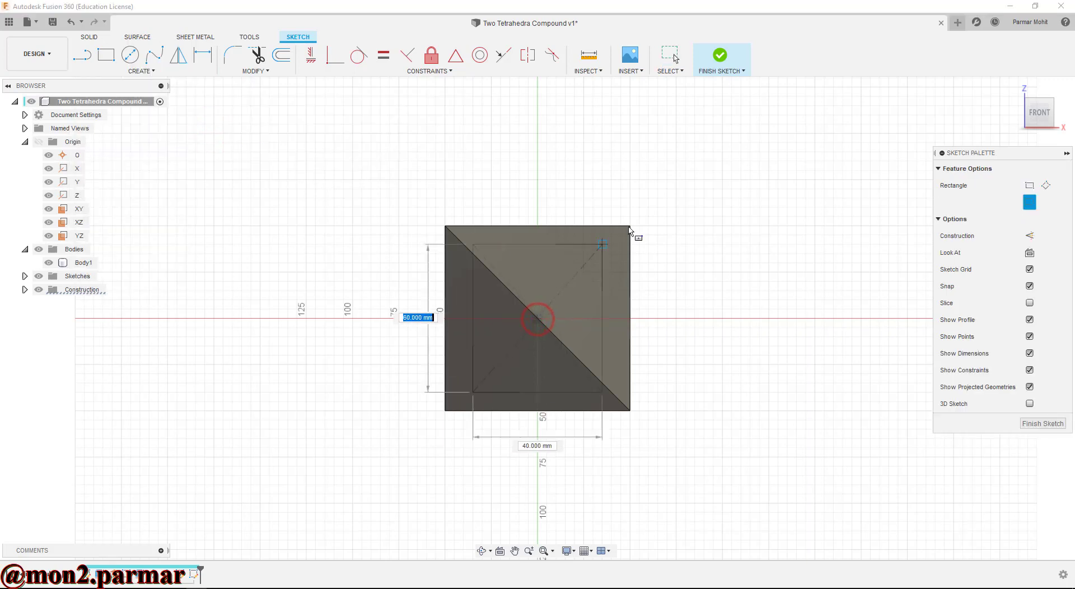
pyautogui.click(664, 192)
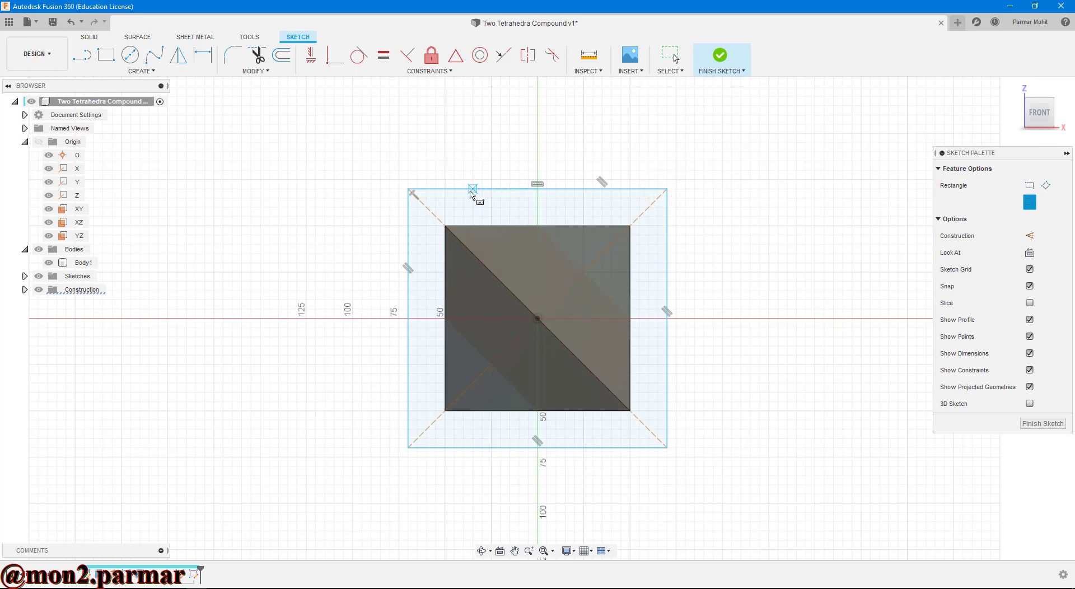
pyautogui.press('Escape')
# - Constrain the rectangle's top and left sides to equal length and set its width to 100 mm
pyautogui.click(466, 188)
pyautogui.keyDown('ctrl'); pyautogui.click(408, 224); pyautogui.keyUp('ctrl')
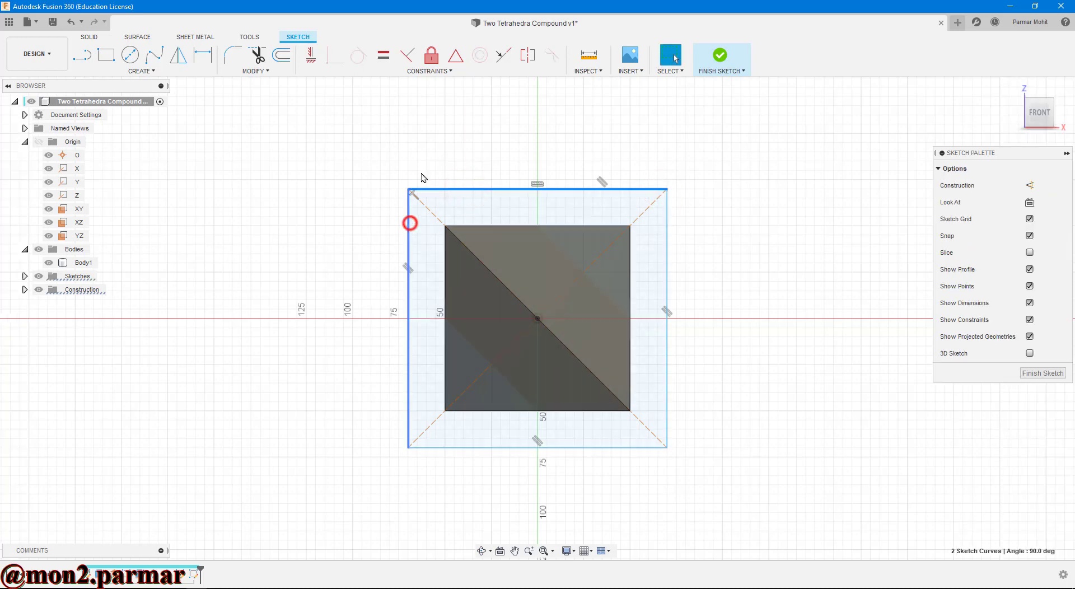
pyautogui.click(385, 59)
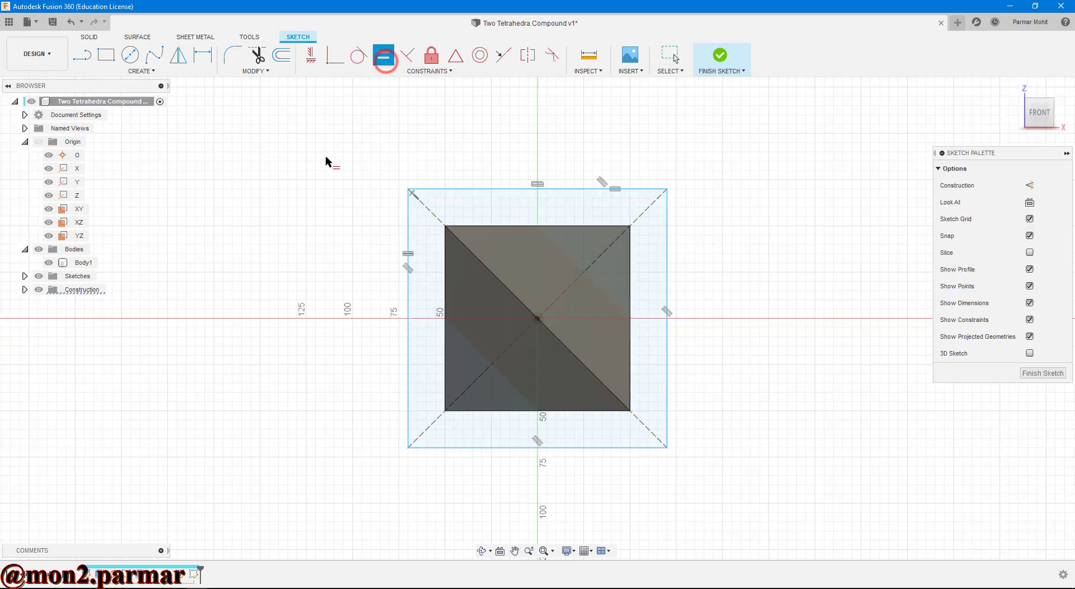
pyautogui.click(202, 55)
pyautogui.click(437, 189)
pyautogui.click(457, 165)
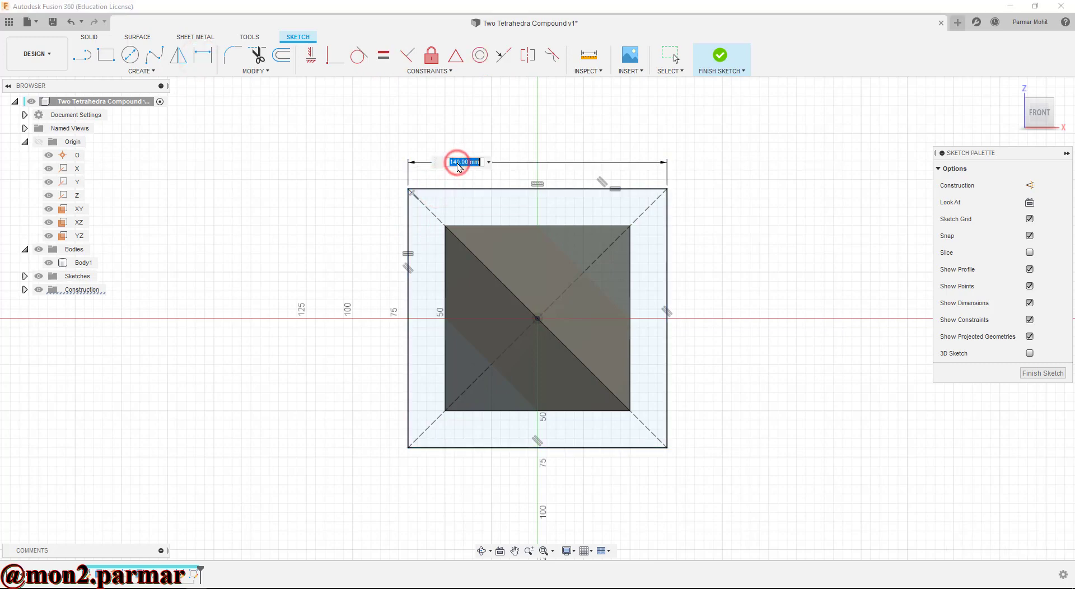
pyautogui.write('100')
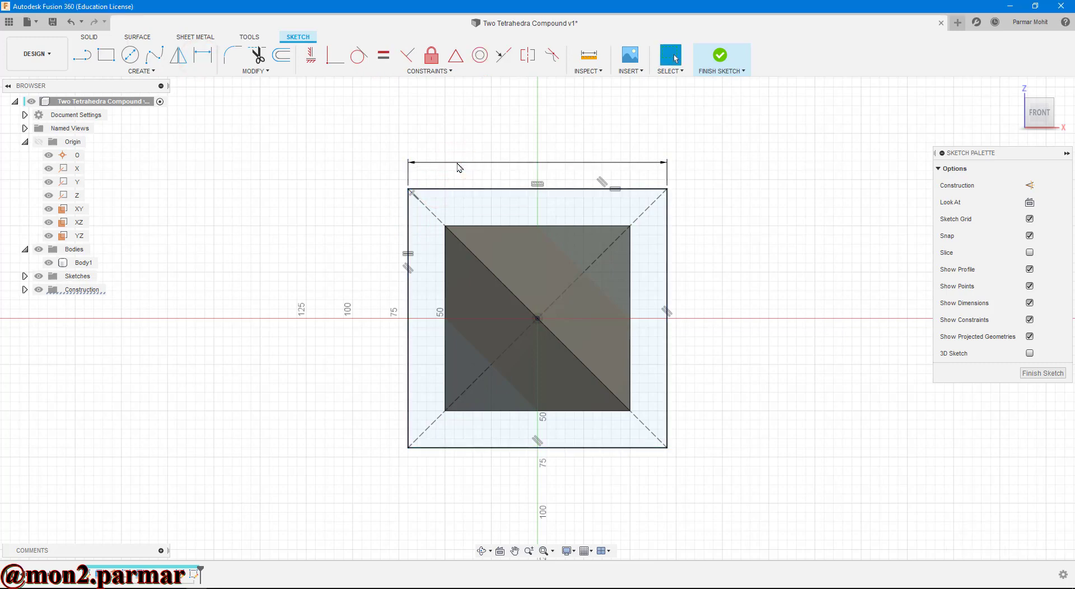
pyautogui.press('Return')
# - Sketch four connected lines from the square's left-edge midpoint: outward, up about 76.7 mm, diagonally up, and back about 74.3 mm to its top-edge midpoint
pyautogui.click(84, 56)
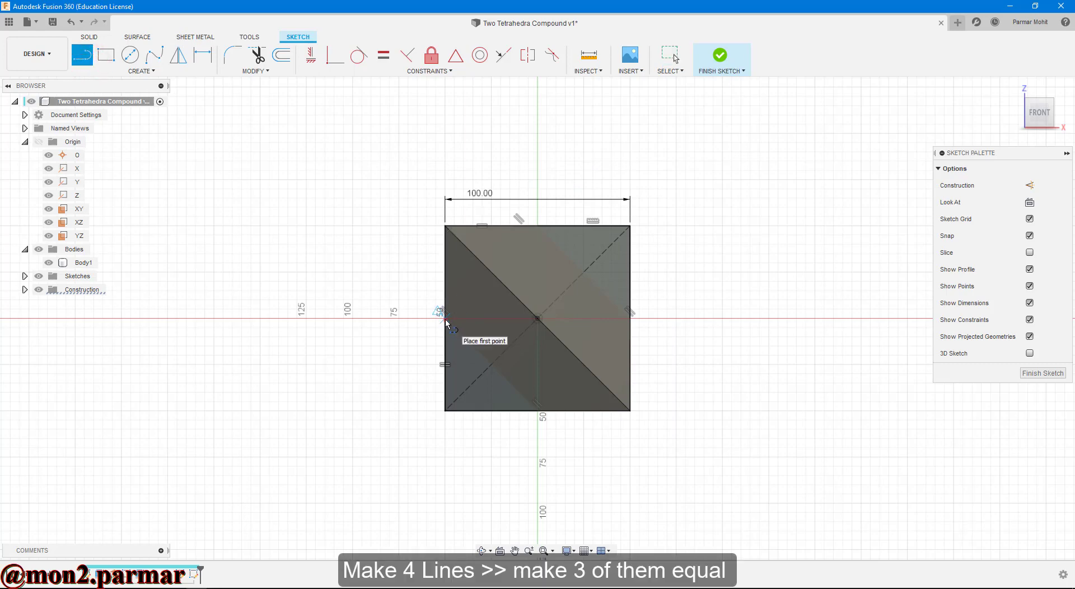
pyautogui.click(371, 318)
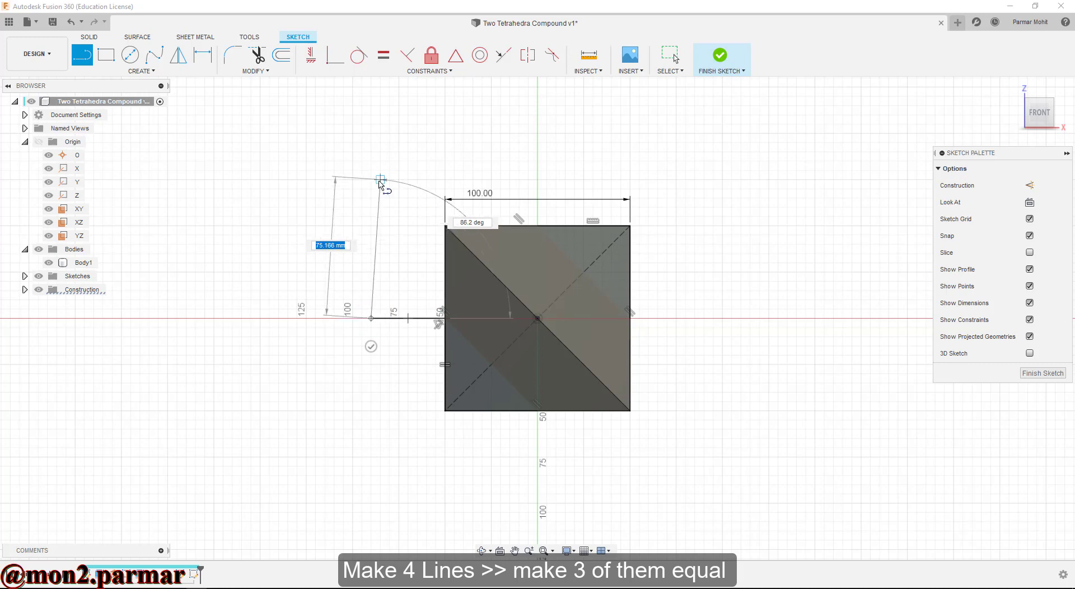
pyautogui.click(371, 177)
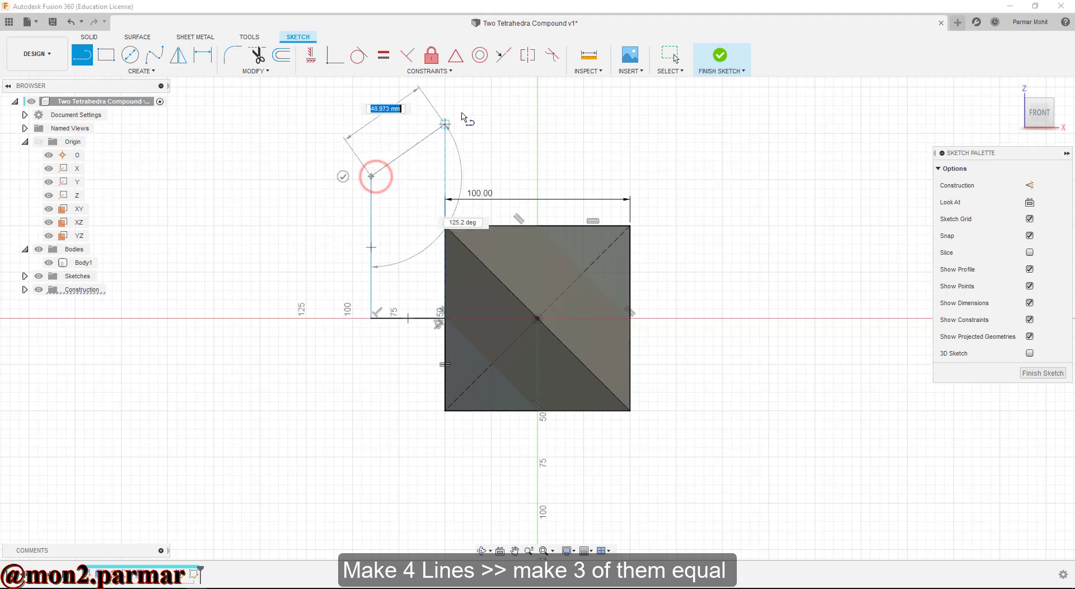
pyautogui.click(490, 101)
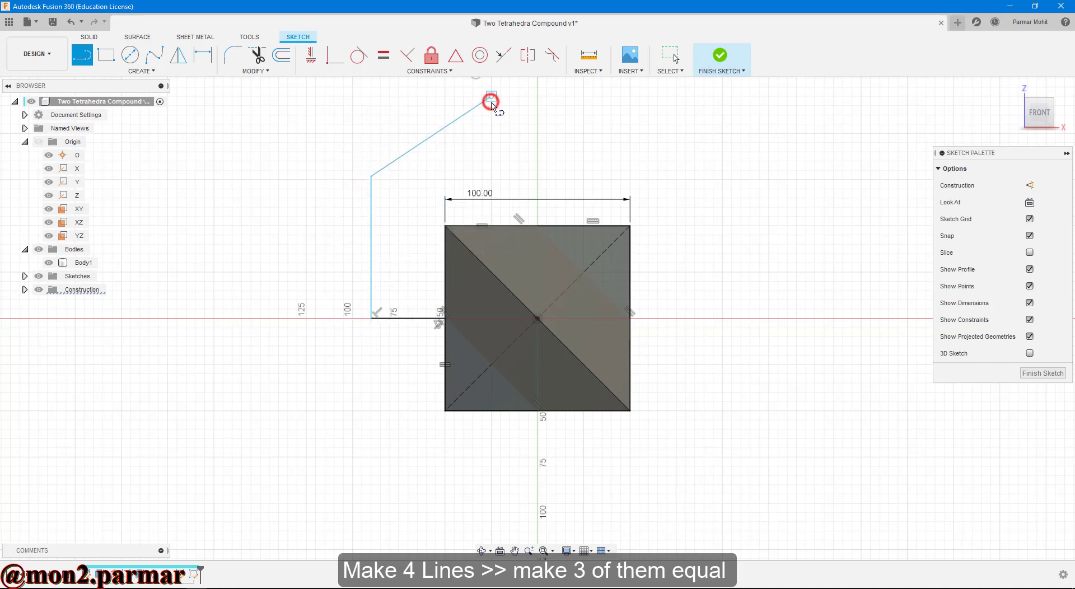
pyautogui.click(537, 225)
pyautogui.press('Escape')
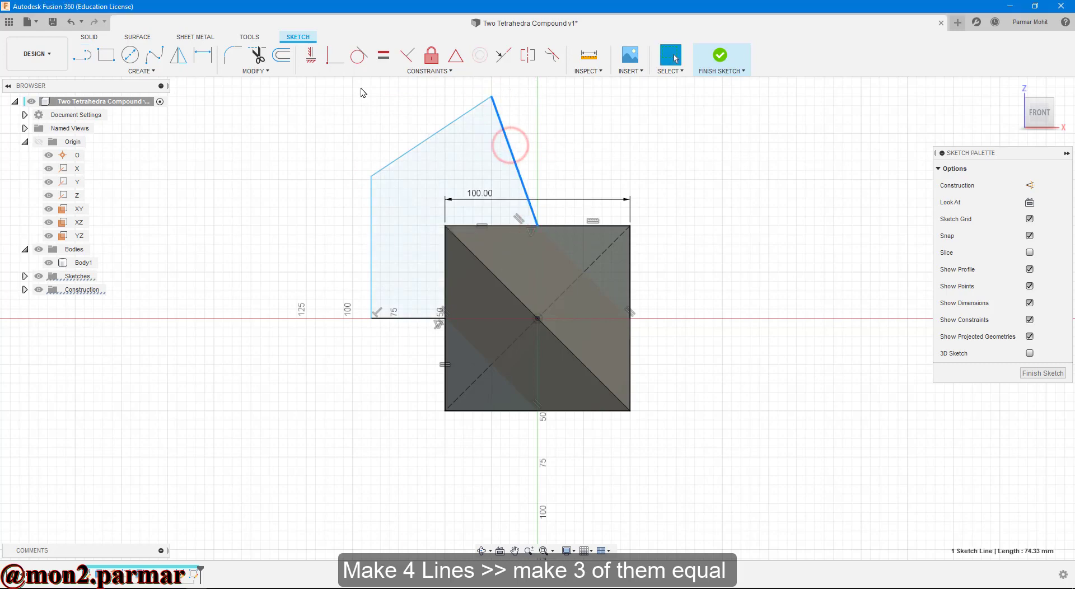
# - Constrain the line ending at the square's top-edge midpoint to be vertical
pyautogui.click(313, 56)
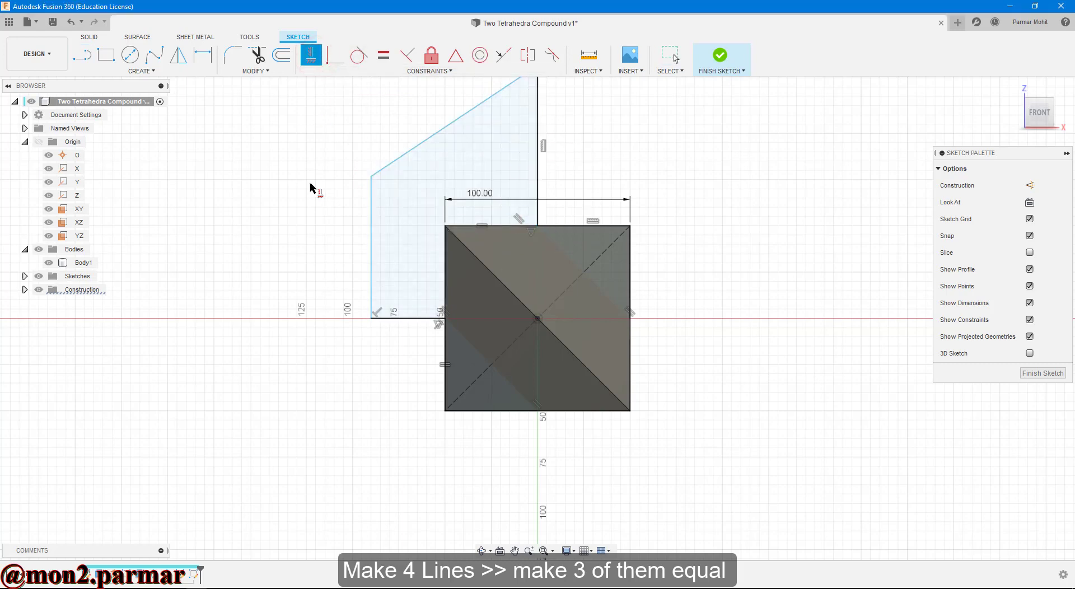
pyautogui.scroll(-2, 336, 268)
pyautogui.press('Escape')
# - Constrain the outer vertical line, the lower horizontal line and the upper vertical line of the sketched profile to equal length
pyautogui.click(361, 229)
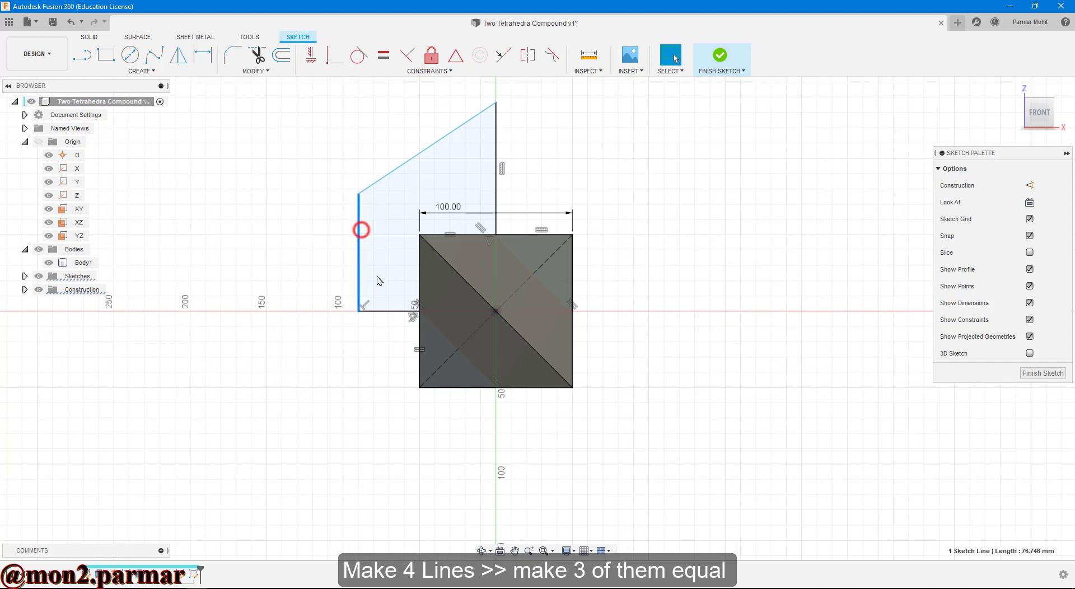
pyautogui.keyDown('ctrl'); pyautogui.click(383, 310); pyautogui.keyUp('ctrl')
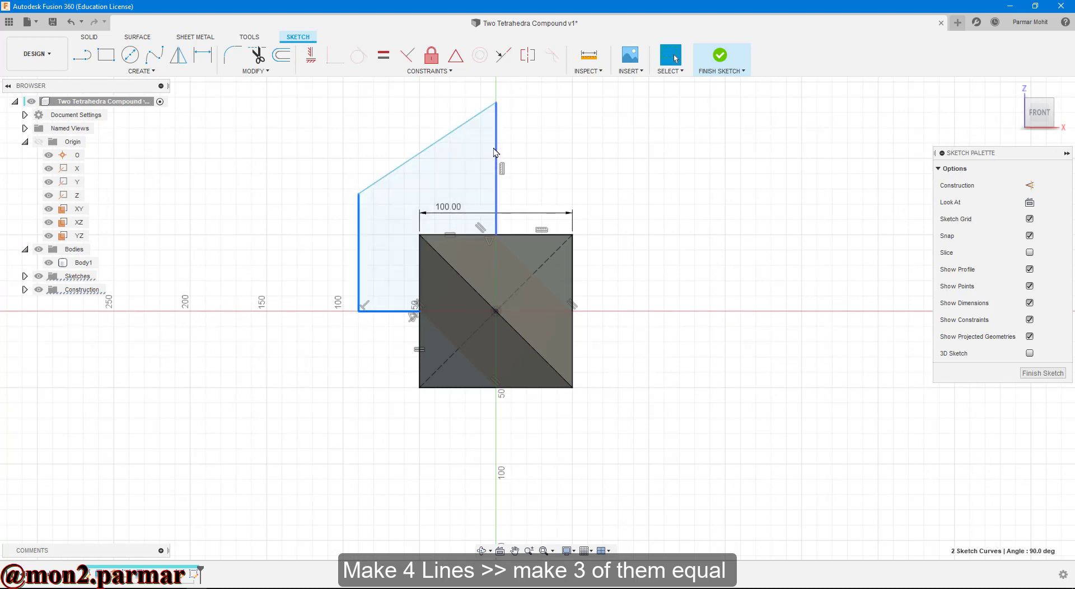
pyautogui.keyDown('ctrl'); pyautogui.click(493, 148); pyautogui.keyUp('ctrl')
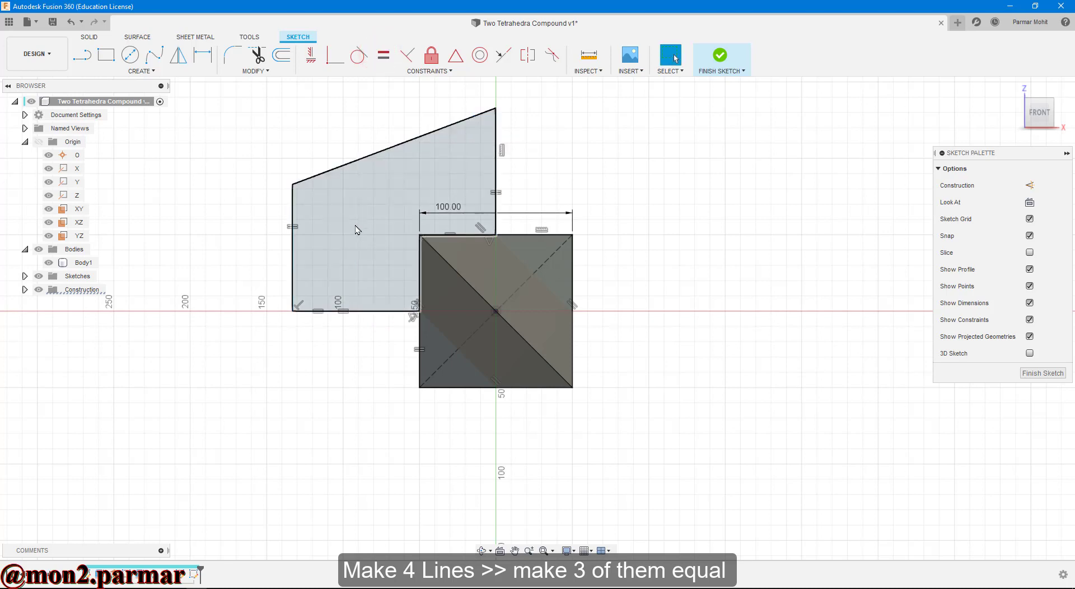
# - Hide the tetrahedron body and make the slanted line coincident with the square's top-left corner
pyautogui.click(48, 263)
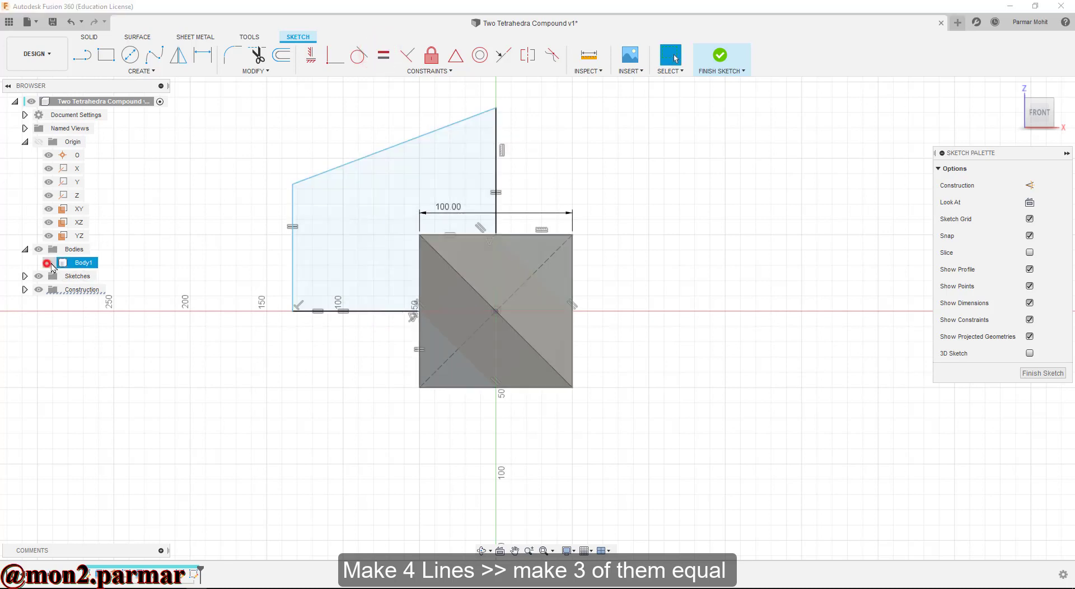
pyautogui.click(181, 359)
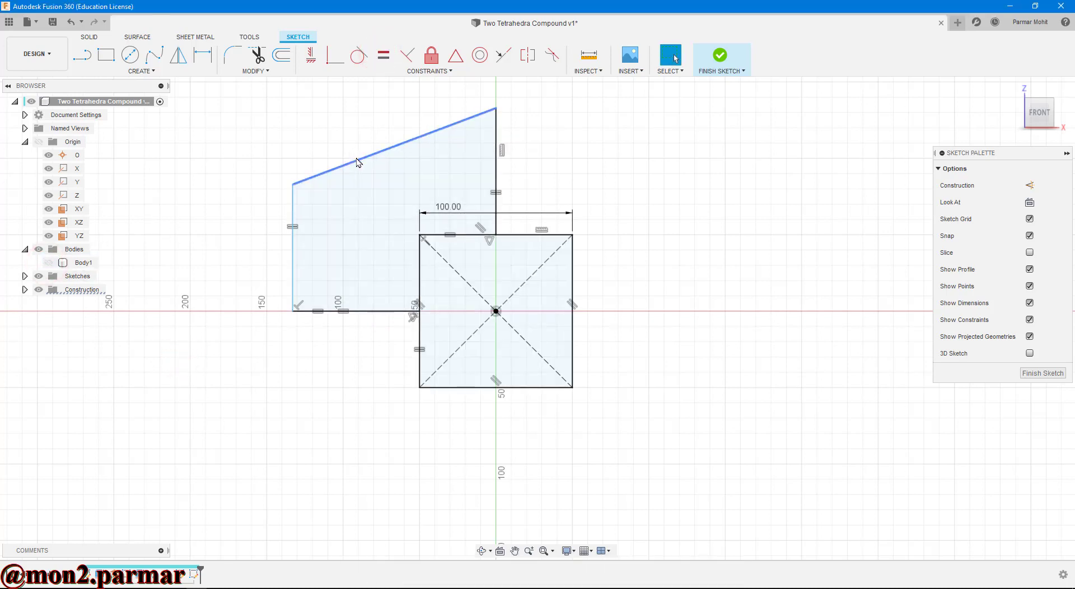
pyautogui.click(357, 157)
pyautogui.keyDown('shift'); pyautogui.click(419, 235); pyautogui.keyUp('shift')
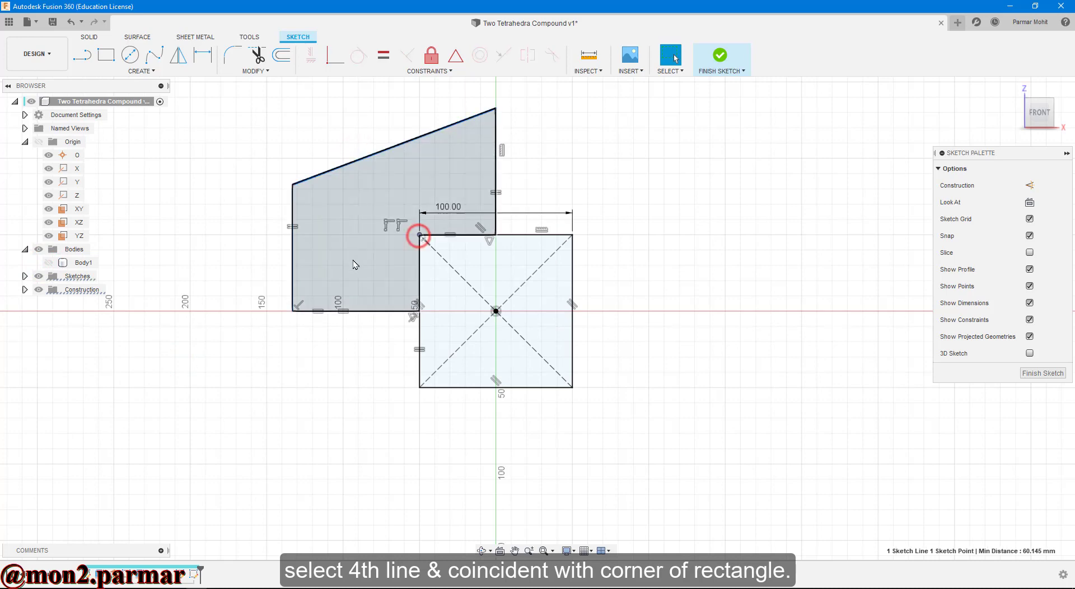
pyautogui.click(333, 59)
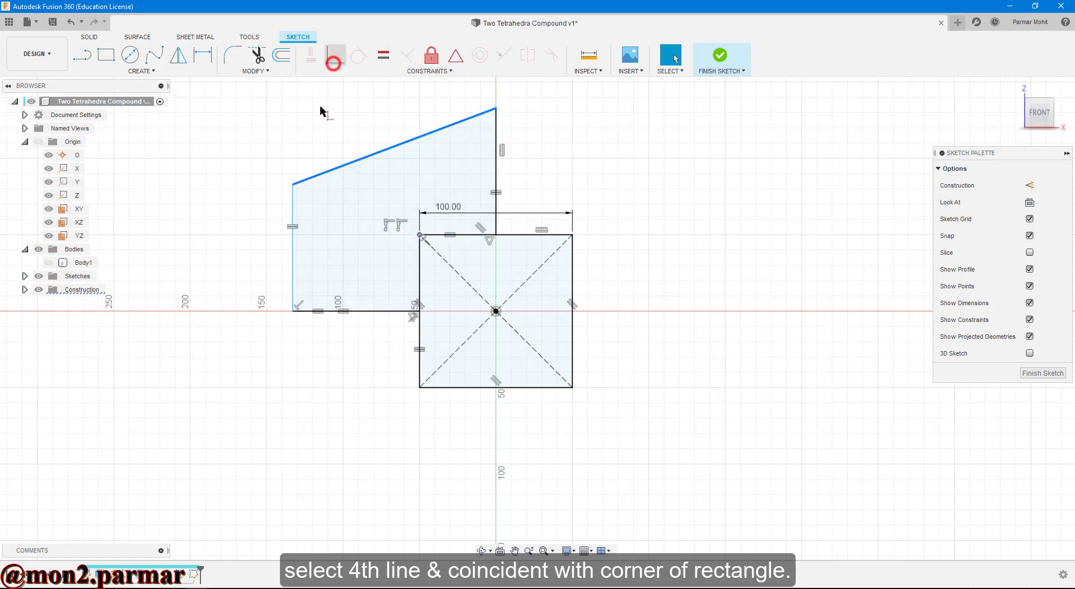
# - Sketch a line about 68.8 mm long from the square's center, ending perpendicular on the slanted line
pyautogui.scroll(5, 458, 244)
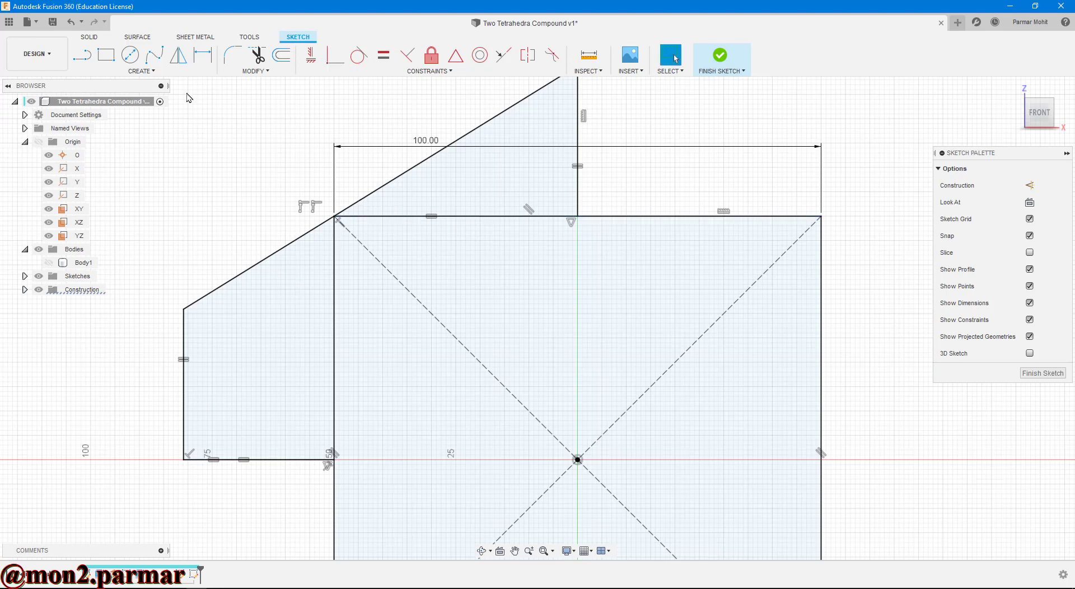
pyautogui.click(90, 60)
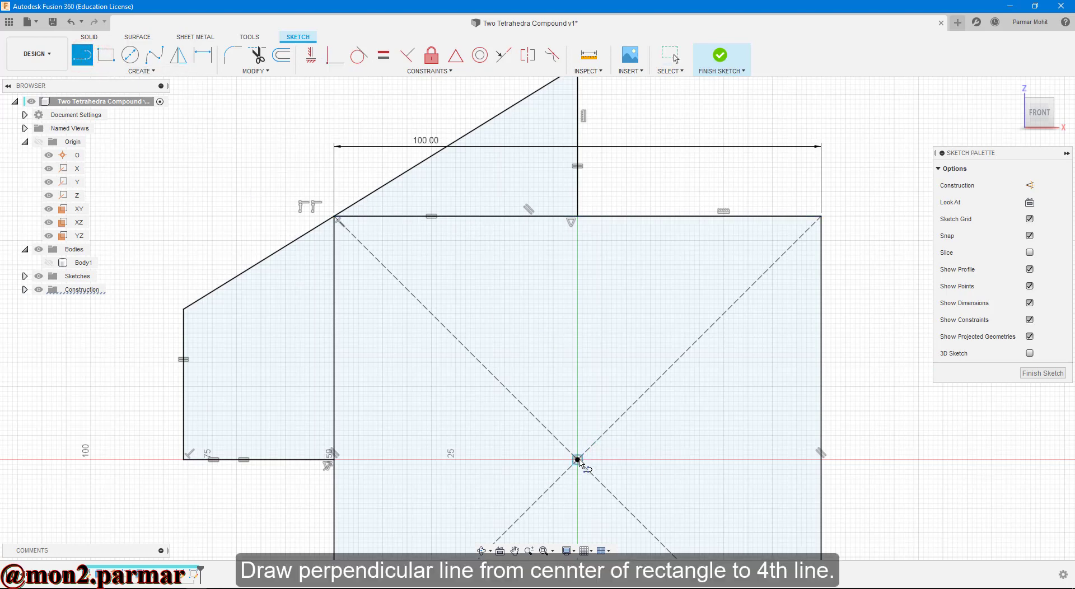
pyautogui.click(578, 460)
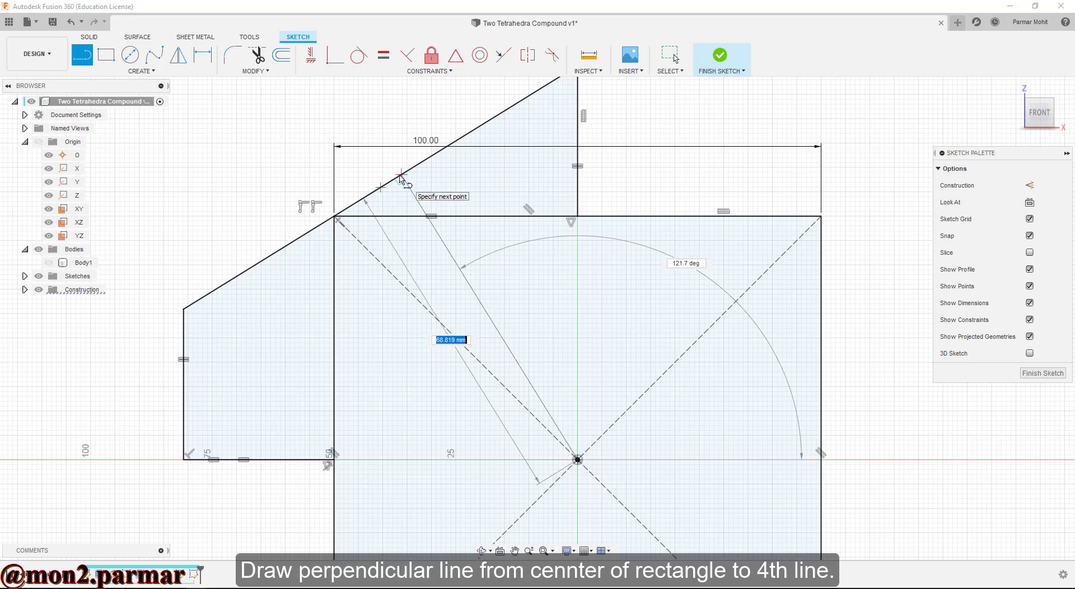
pyautogui.click(401, 175)
pyautogui.press('Escape')
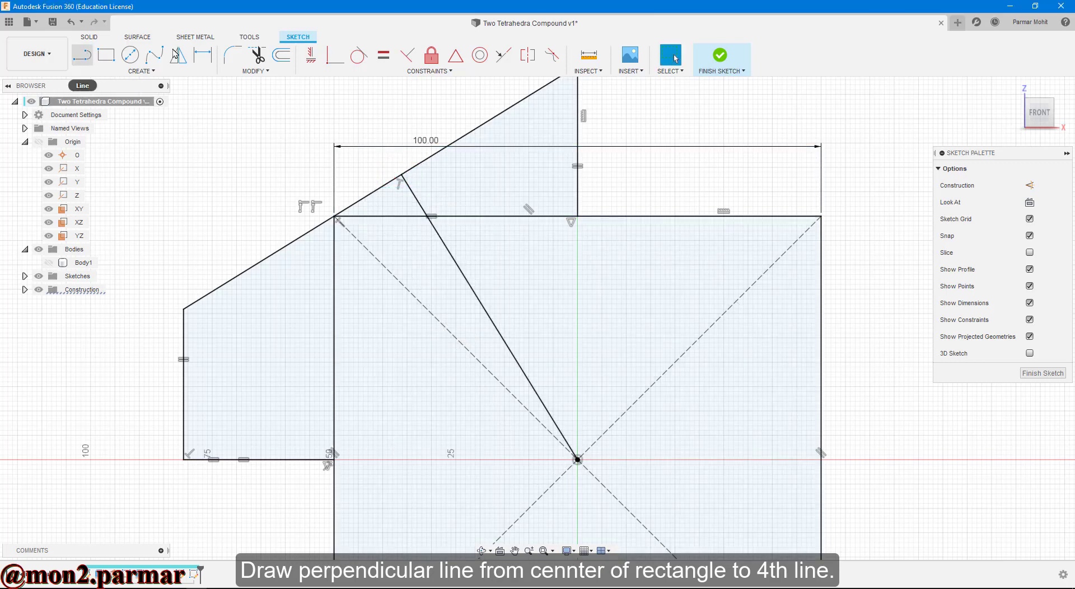
pyautogui.click(203, 54)
pyautogui.click(409, 192)
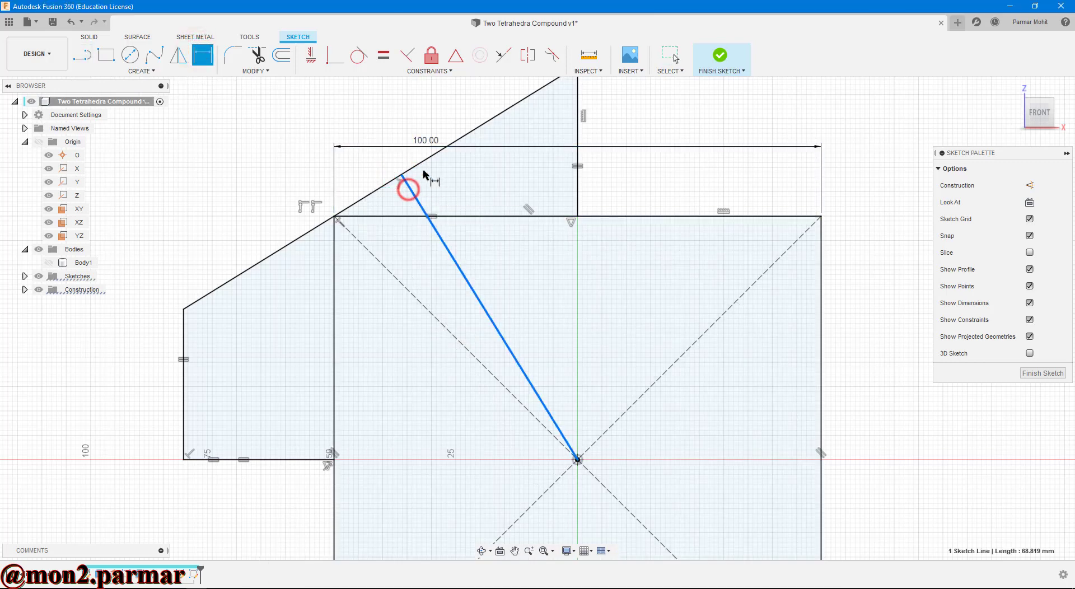
pyautogui.click(421, 164)
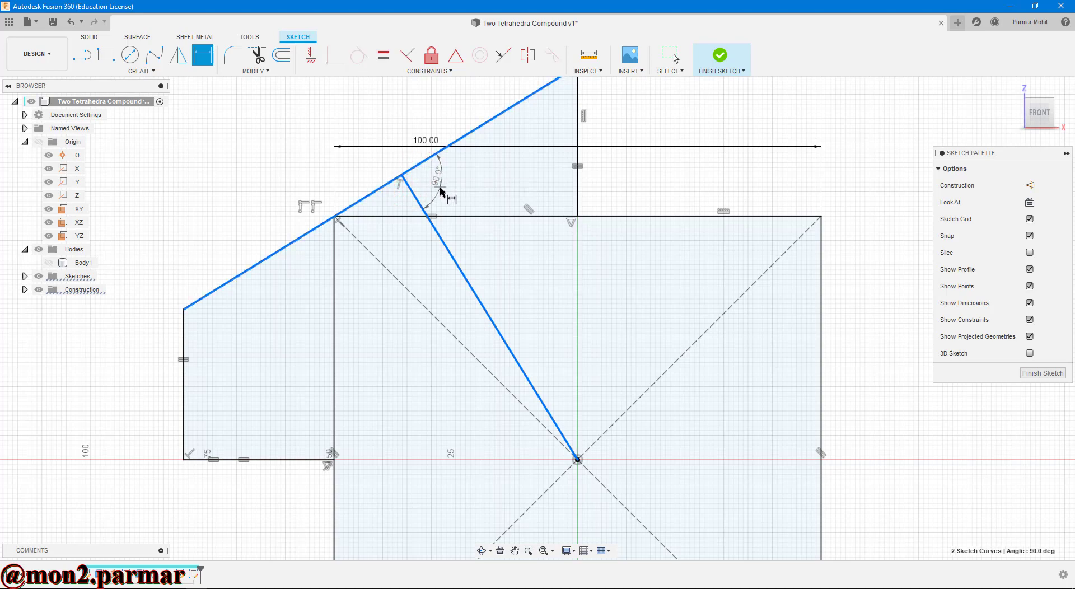
pyautogui.scroll(3, 441, 192)
pyautogui.press('Escape')
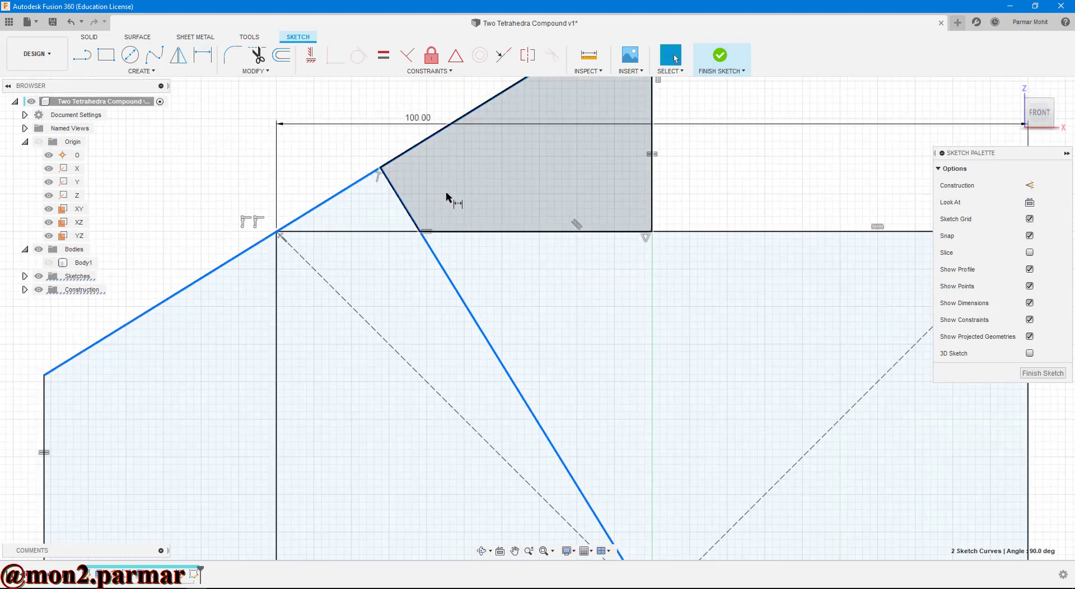
# - Convert the perpendicular line from the square's center to a construction line and finish the sketch
pyautogui.scroll(-5, 322, 159)
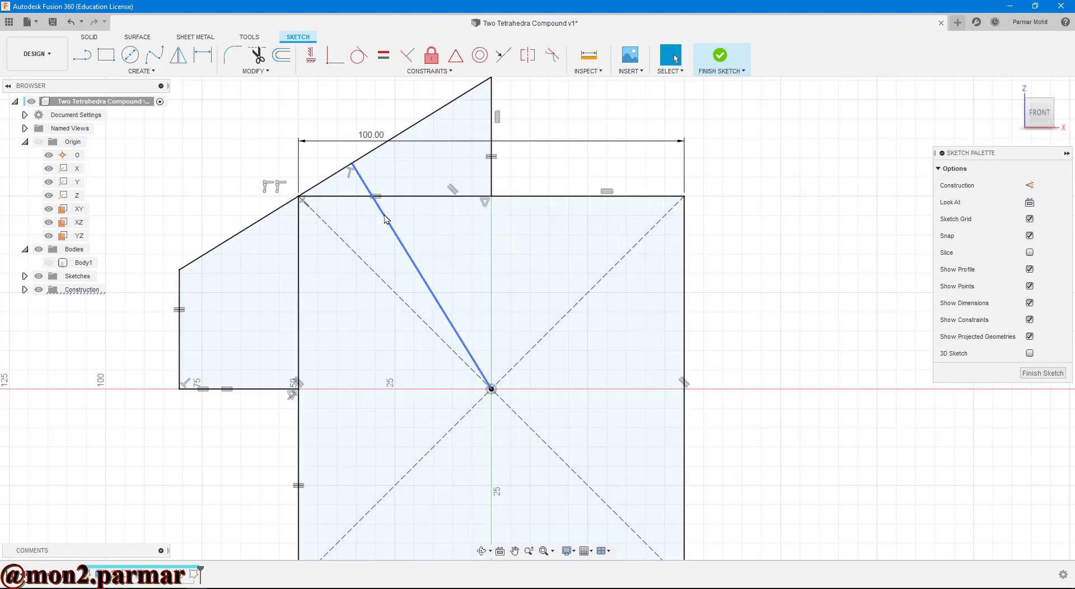
pyautogui.click(387, 213)
pyautogui.click(1028, 186)
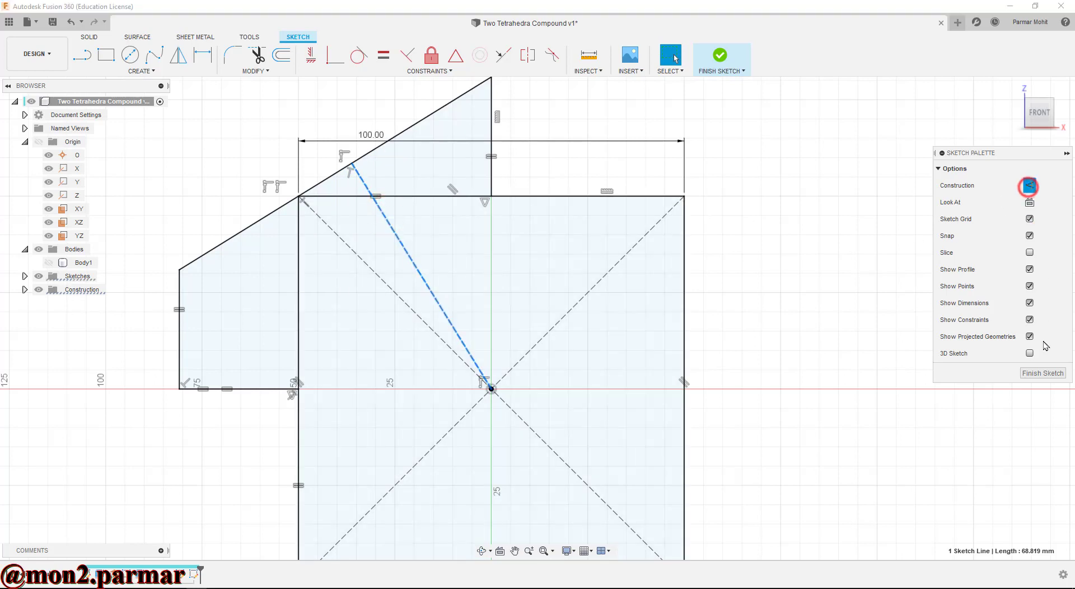
pyautogui.click(1043, 373)
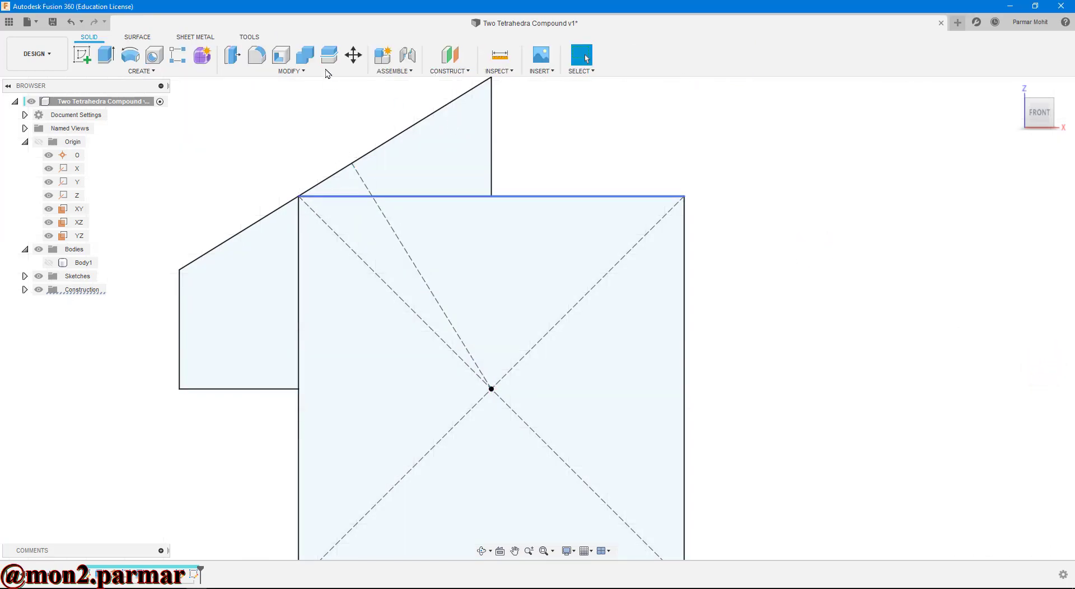
# - Construct an axis through two points: the perpendicular line's end on the slanted line and the square's center
pyautogui.click(465, 71)
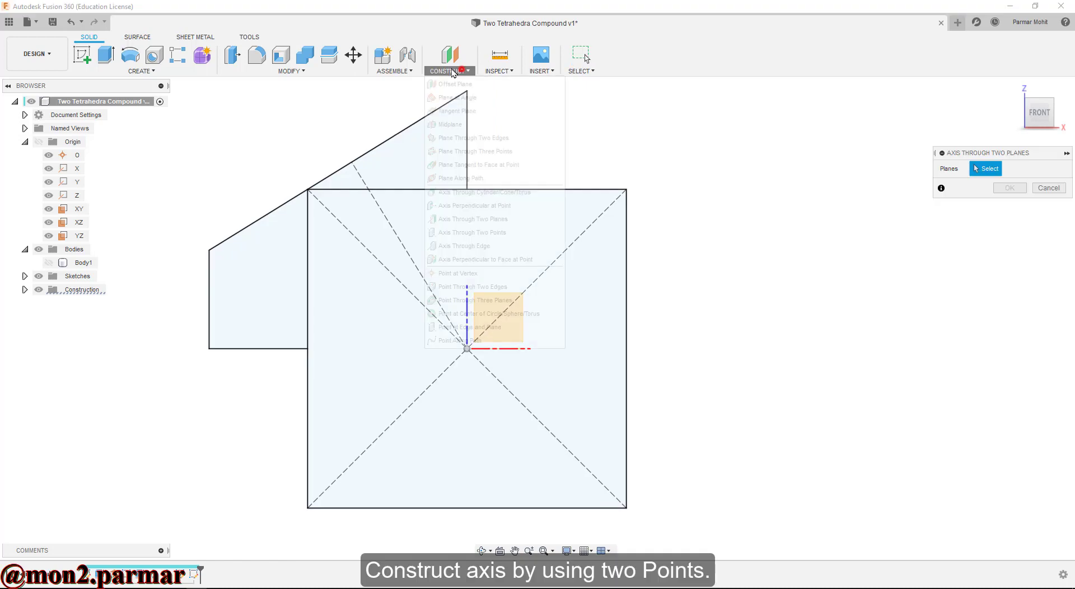
pyautogui.click(476, 232)
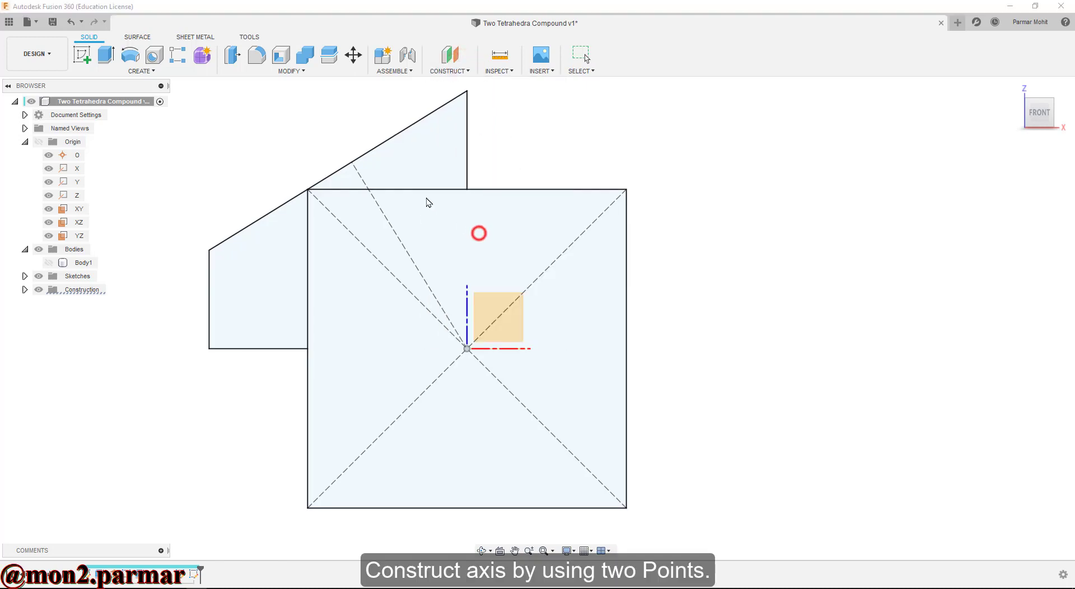
pyautogui.click(353, 162)
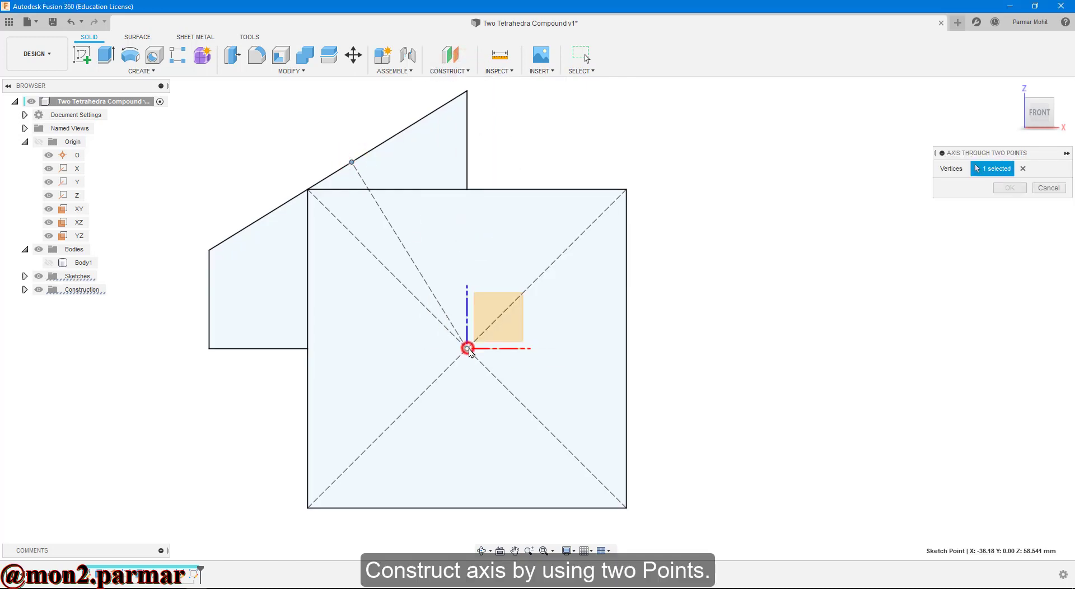
pyautogui.click(467, 348)
pyautogui.click(1009, 189)
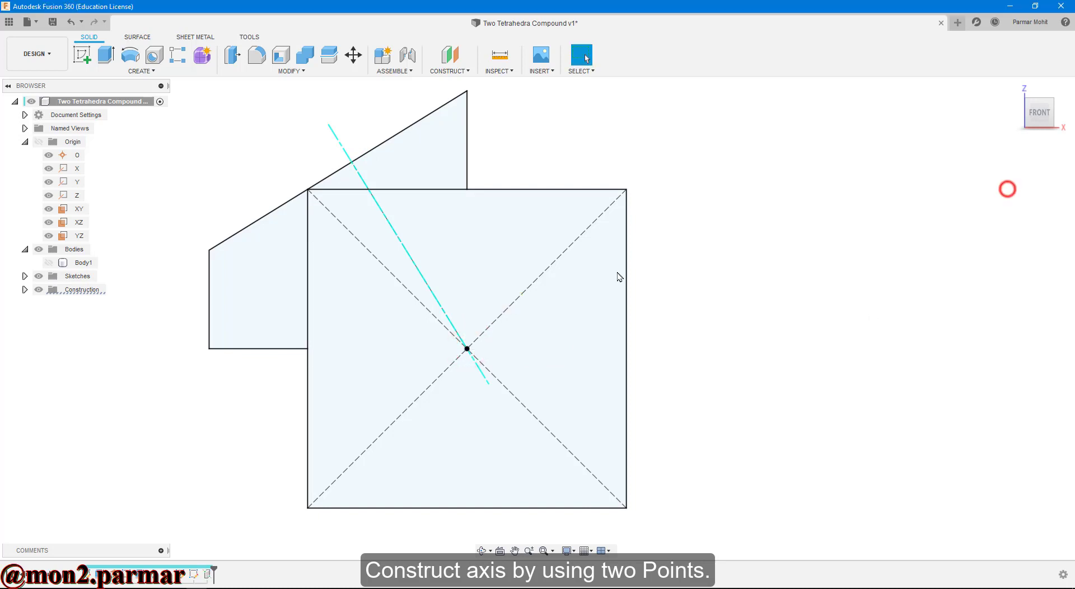
# - Hide Sketch6 and show the tetrahedron body again
pyautogui.click(24, 276)
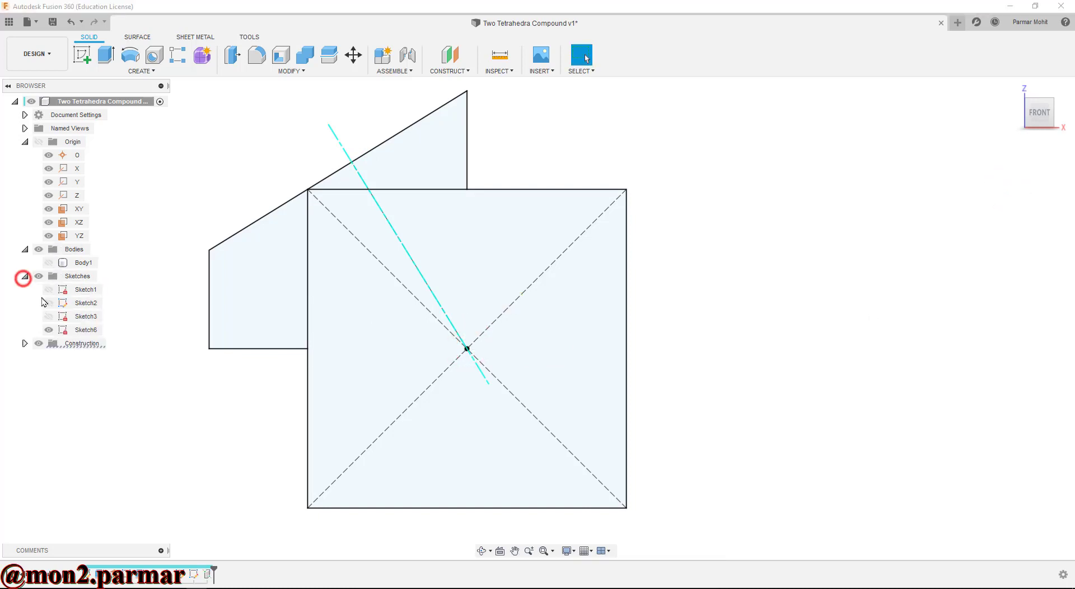
pyautogui.click(49, 330)
pyautogui.click(246, 290)
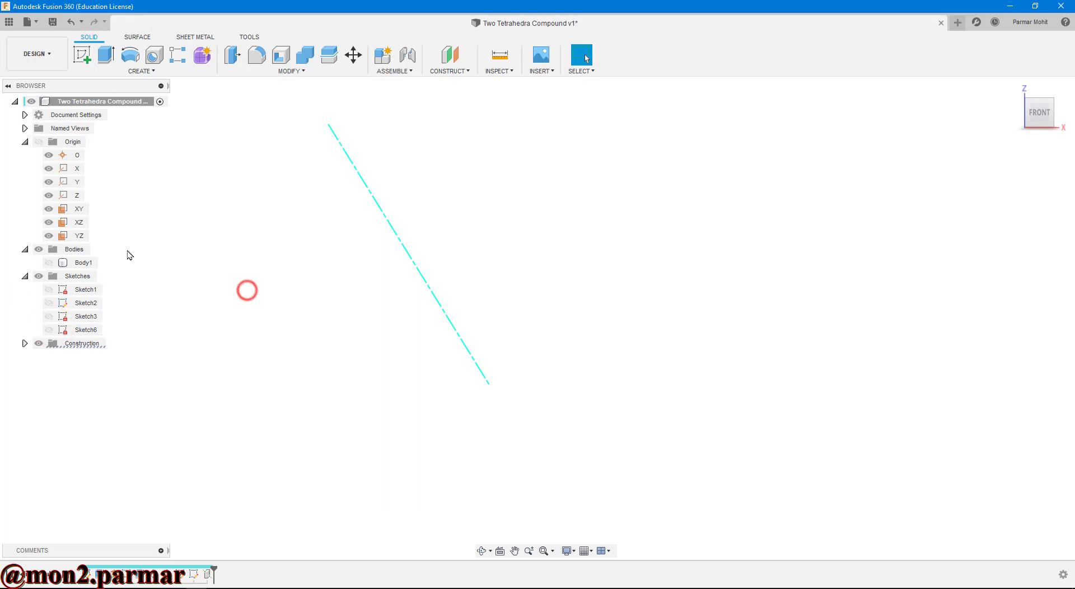
pyautogui.click(49, 263)
pyautogui.click(176, 188)
# - Create a full circular pattern of the tetrahedron body around the new construction axis with a quantity of 5
pyautogui.scroll(-3, 187, 192)
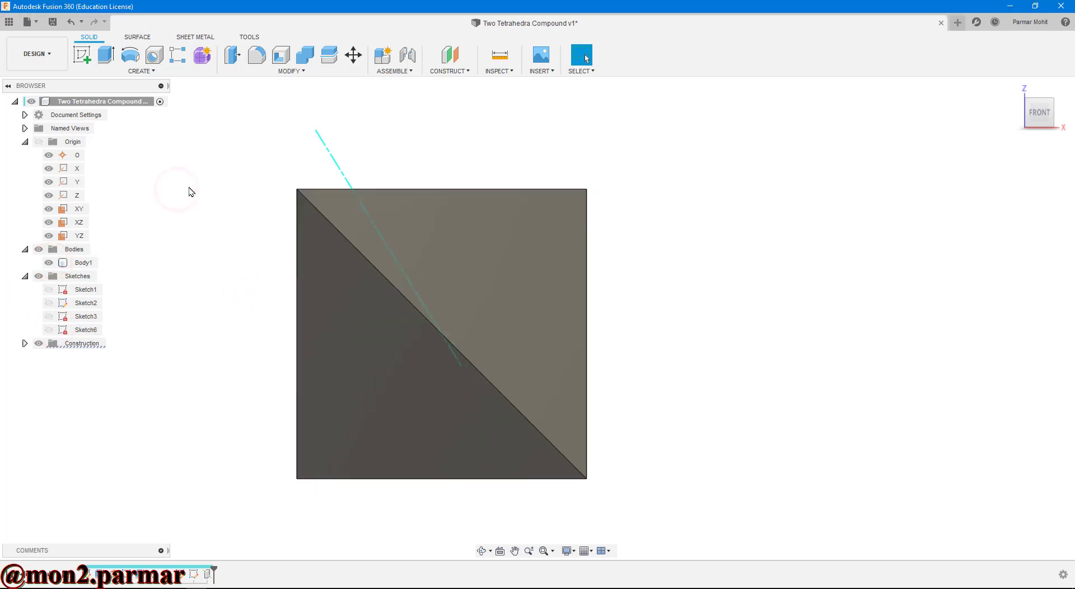
pyautogui.keyDown('shift'); pyautogui.moveTo(532, 204); pyautogui.dragTo(384, 260, button='middle'); pyautogui.keyUp('shift')
pyautogui.click(285, 205)
pyautogui.scroll(2, 331, 246)
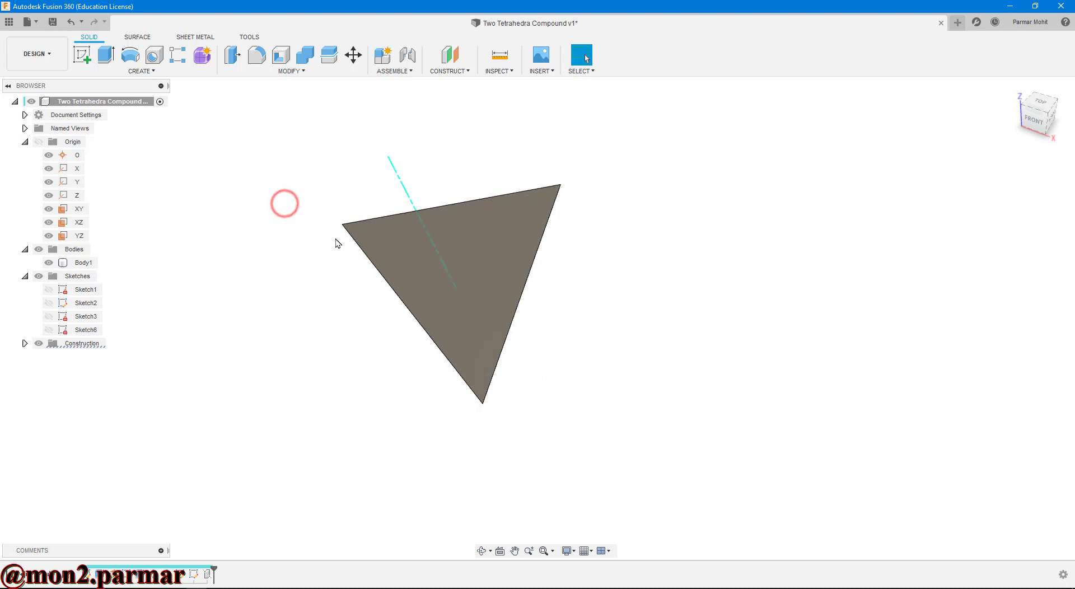
pyautogui.click(125, 67)
pyautogui.click(89, 328)
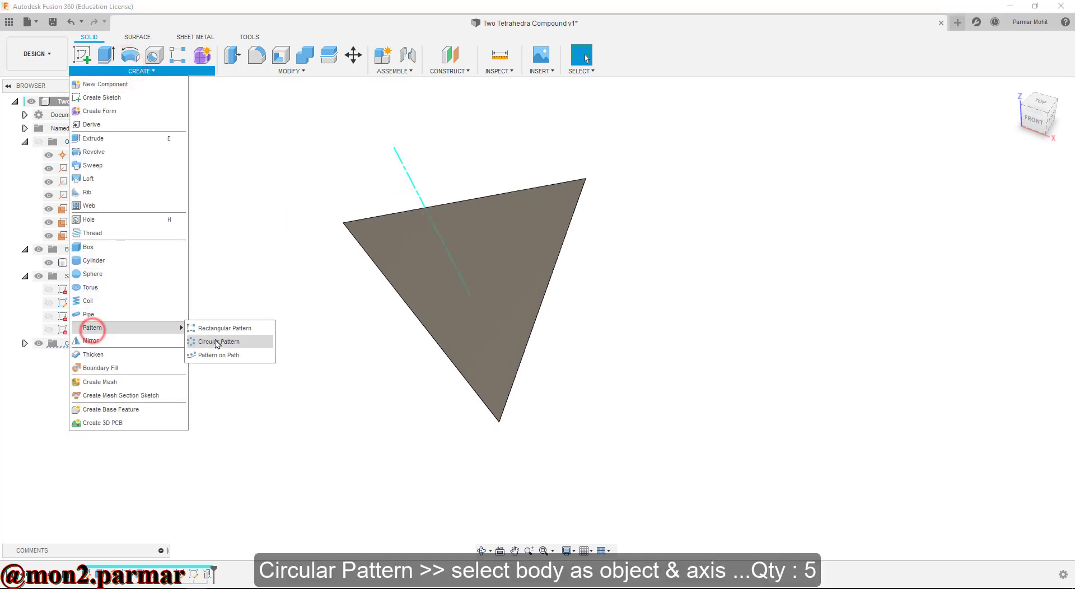
pyautogui.click(224, 341)
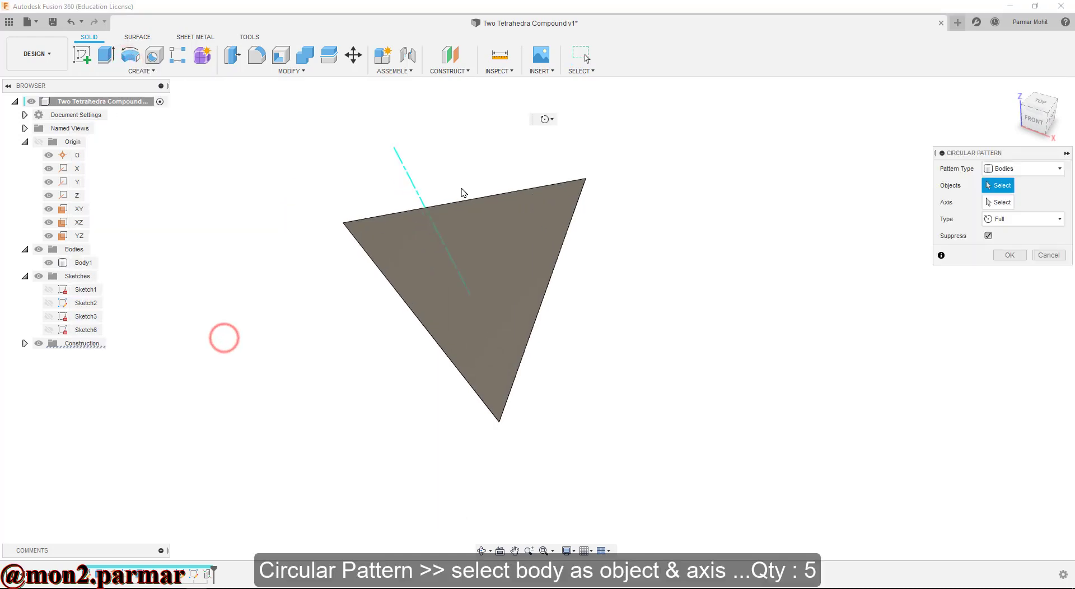
pyautogui.click(1004, 169)
pyautogui.click(1005, 168)
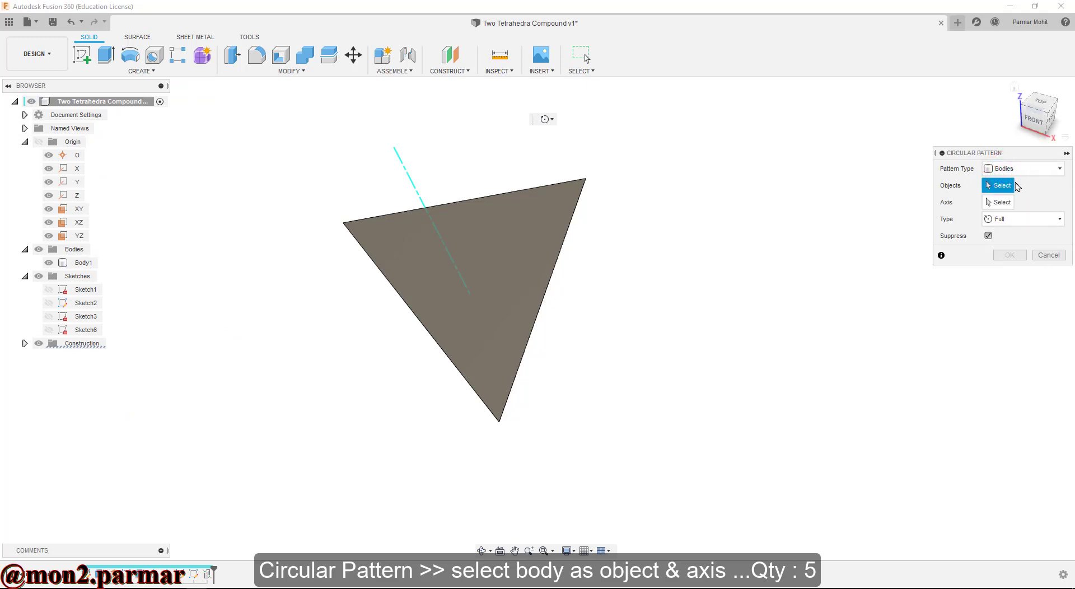
pyautogui.click(532, 219)
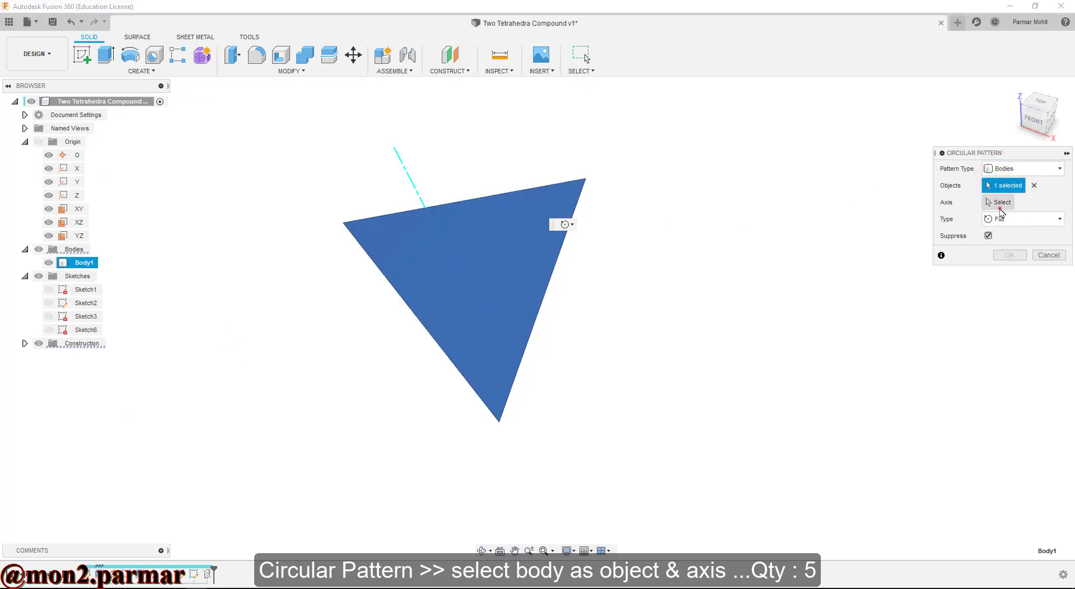
pyautogui.click(406, 168)
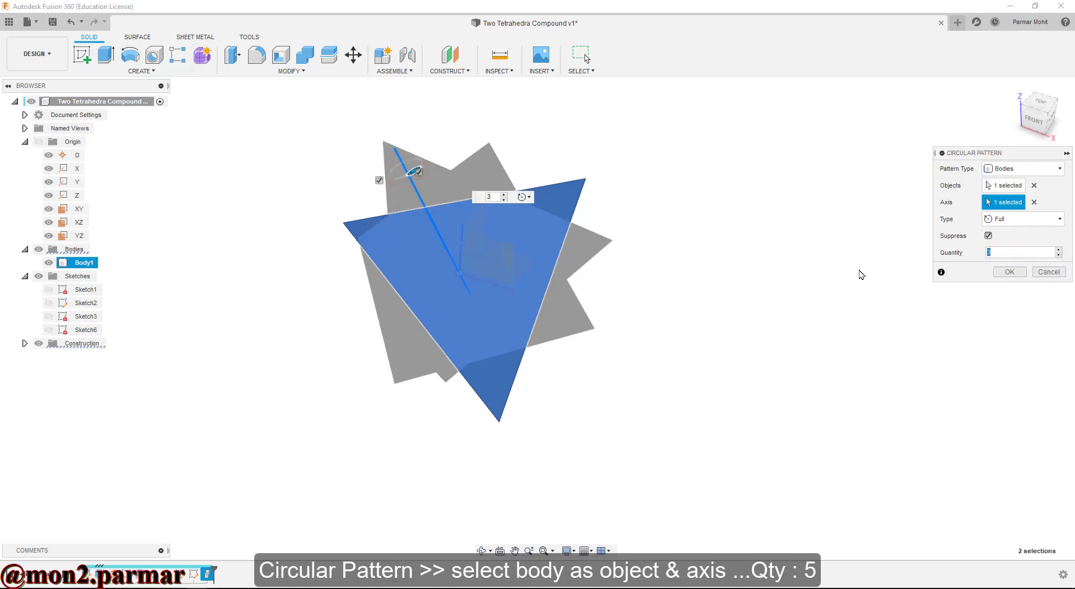
pyautogui.click(1009, 272)
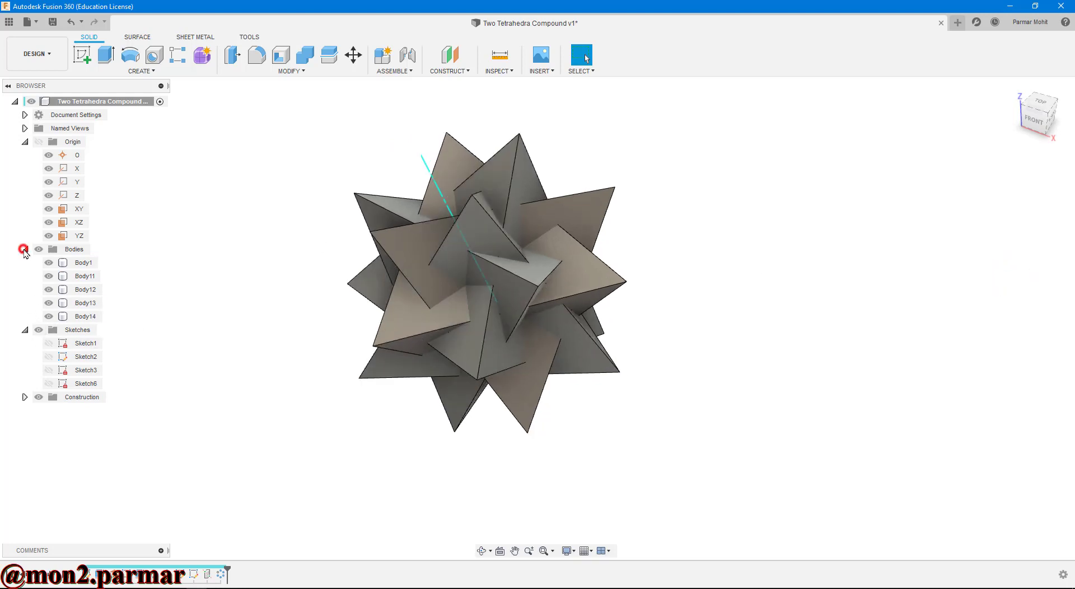
# - Hide all sketches and construction geometry so only the patterned bodies are displayed
pyautogui.click(25, 249)
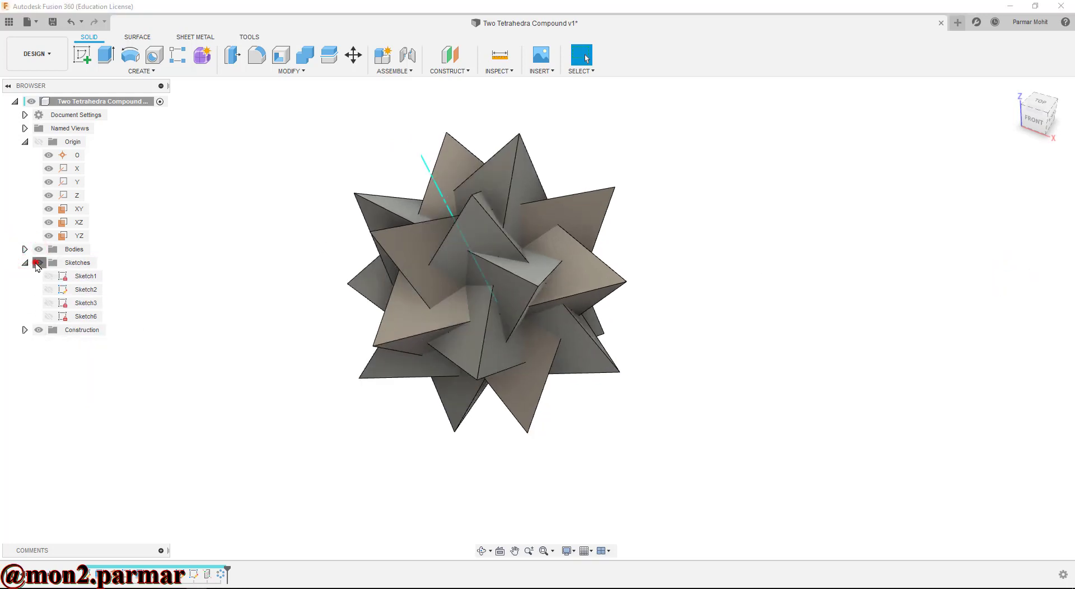
pyautogui.click(25, 264)
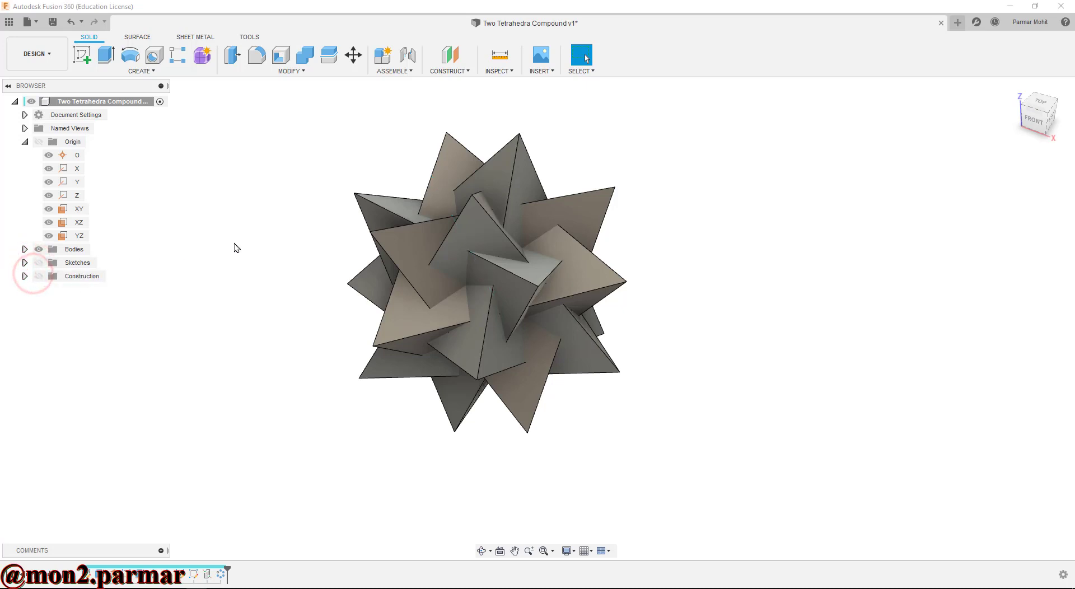
pyautogui.scroll(-2, 300, 243)
pyautogui.keyDown('shift'); pyautogui.moveTo(302, 243); pyautogui.dragTo(796, 336, button='middle'); pyautogui.keyUp('shift')
pyautogui.scroll(2, 376, 223)
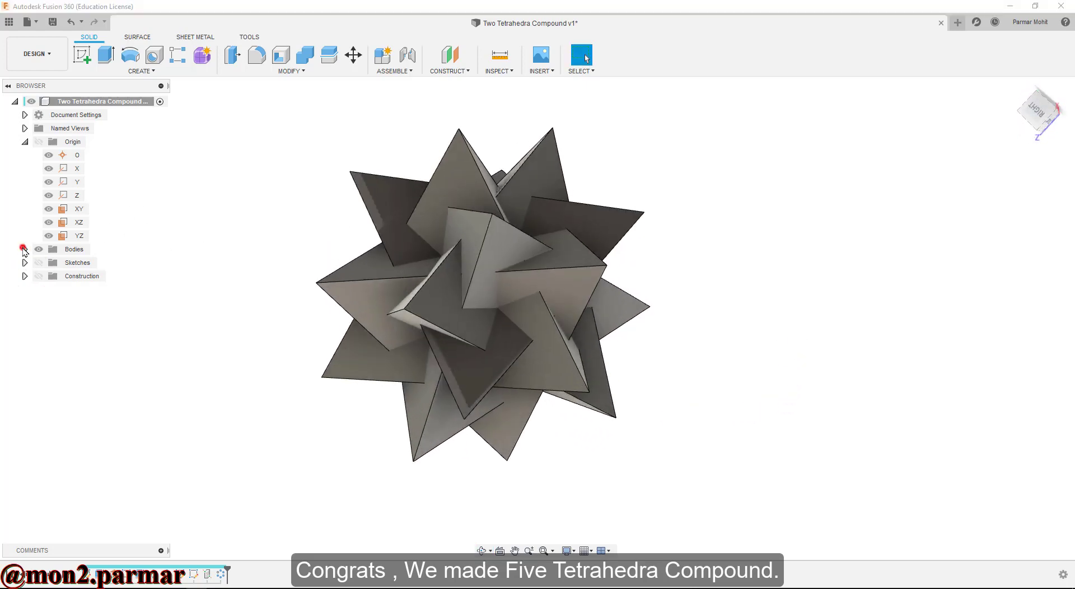
# - Give each of the five tetrahedra its own paint appearance from the design: red, yellow, blue, green and grey
pyautogui.click(25, 250)
pyautogui.rightClick(77, 262)
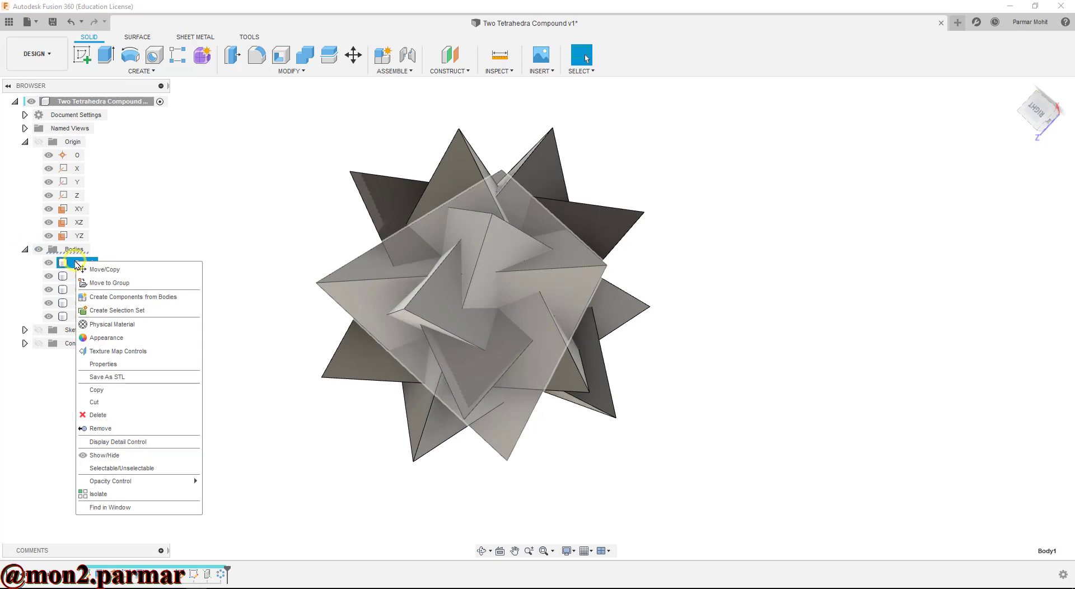
pyautogui.click(115, 337)
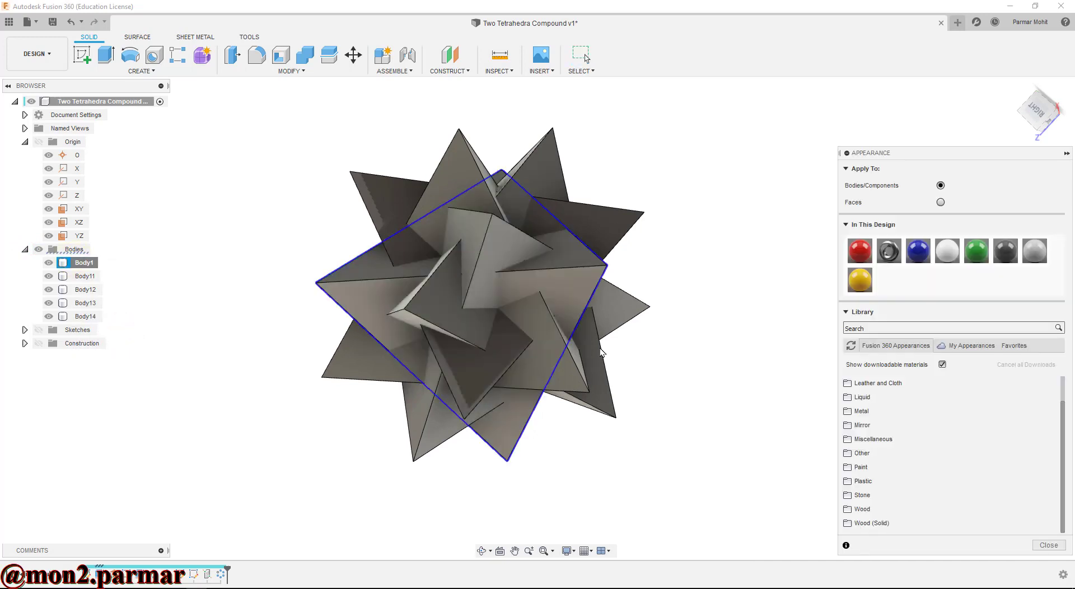
pyautogui.moveTo(859, 250); pyautogui.dragTo(575, 284)
pyautogui.moveTo(860, 278); pyautogui.dragTo(602, 241)
pyautogui.moveTo(924, 255); pyautogui.dragTo(570, 190)
pyautogui.moveTo(977, 251); pyautogui.dragTo(530, 267)
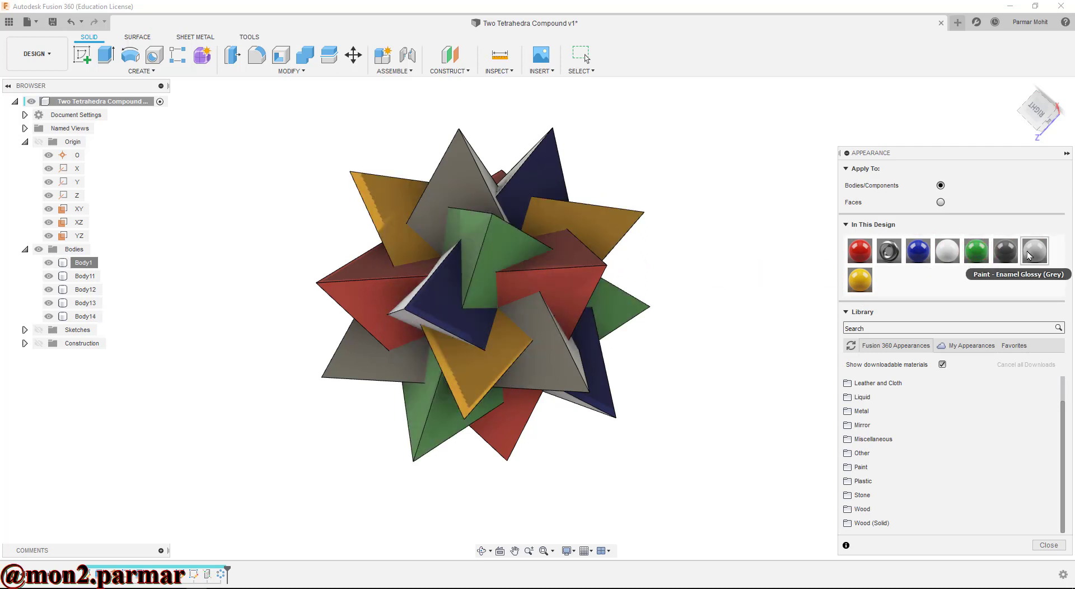
pyautogui.moveTo(962, 248); pyautogui.dragTo(481, 193)
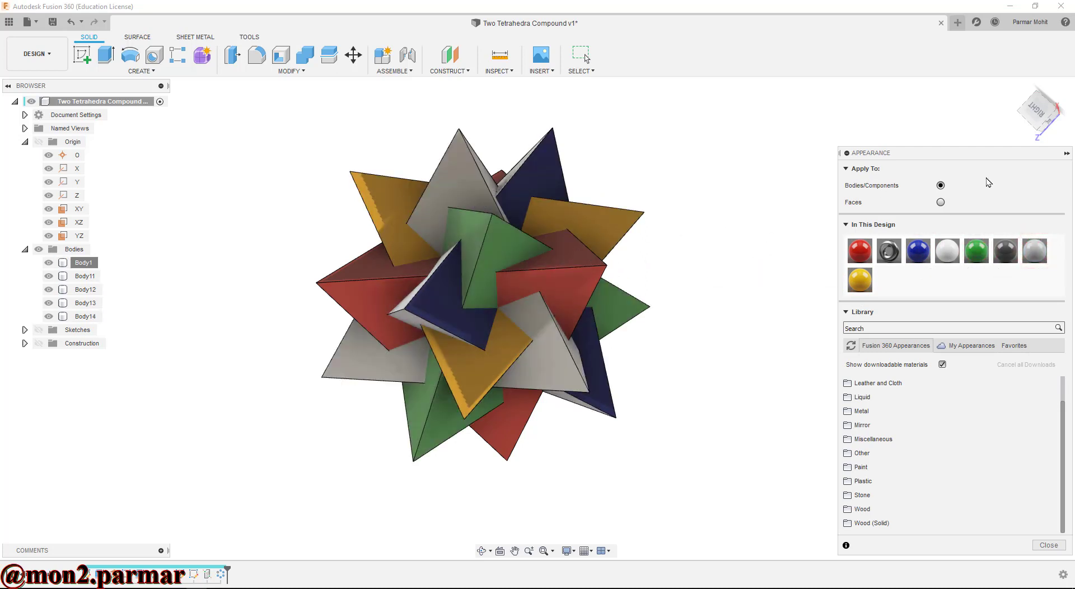
pyautogui.click(1058, 546)
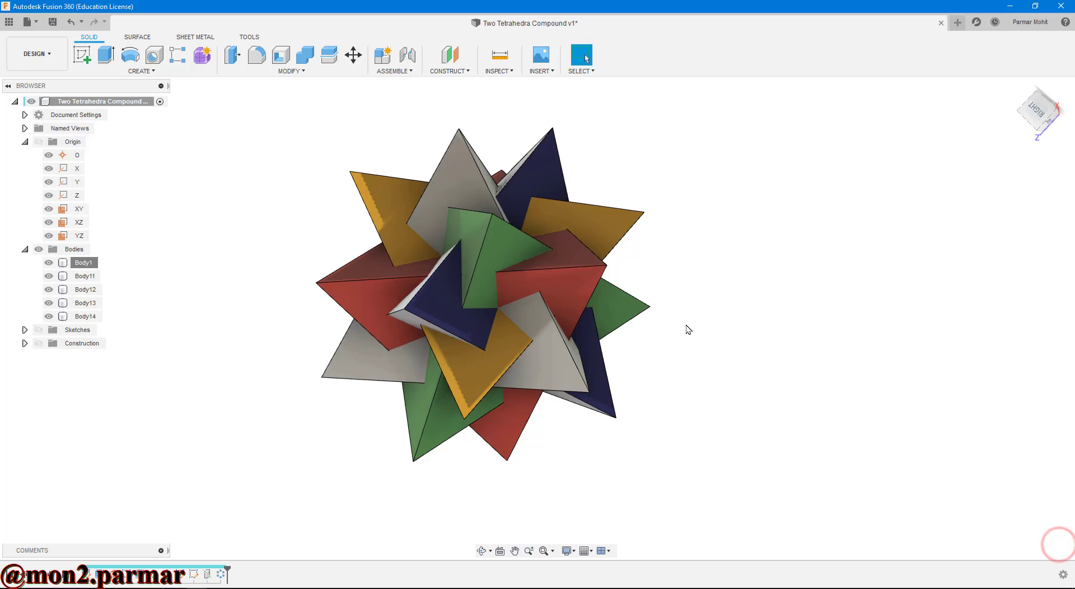
pyautogui.keyDown('shift'); pyautogui.moveTo(686, 328); pyautogui.dragTo(891, 353, button='middle'); pyautogui.keyUp('shift')
pyautogui.scroll(-2, 889, 352)
pyautogui.scroll(2, 452, 272)
pyautogui.keyDown('shift'); pyautogui.moveTo(454, 272); pyautogui.dragTo(268, 353, button='middle'); pyautogui.keyUp('shift')
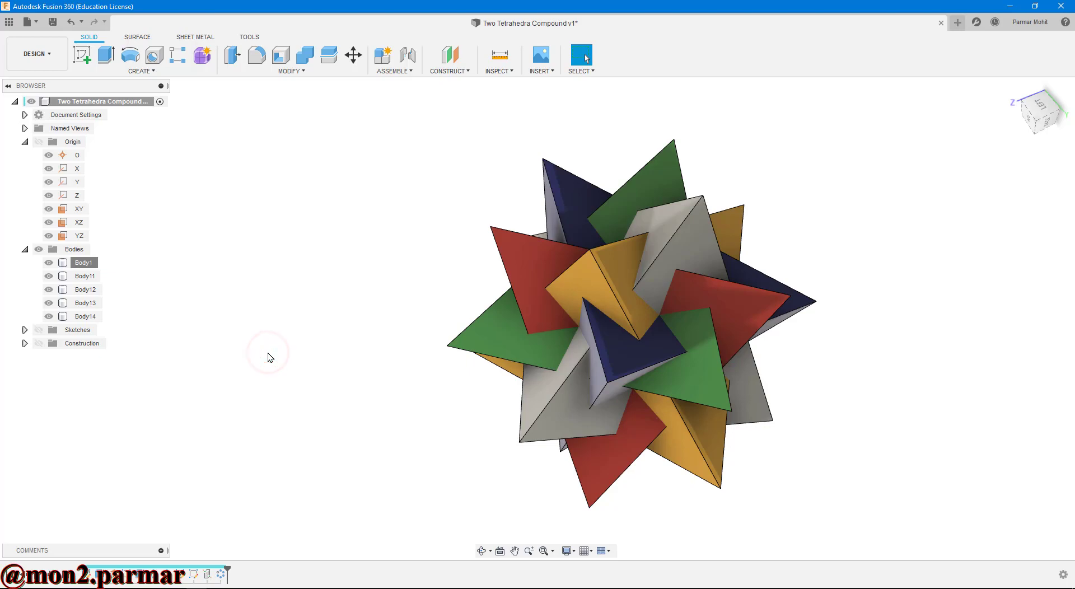